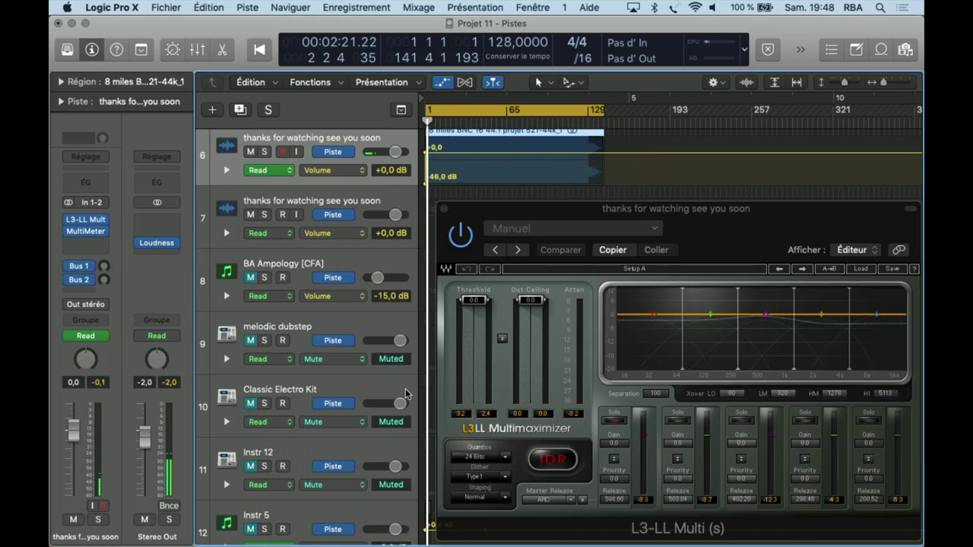
- Examine the available Quantize, Dither and Shaping options of the L3-LL Multimaximizer, keeping the current selections
{"action": "left_click", "coordinate": [506, 458]}
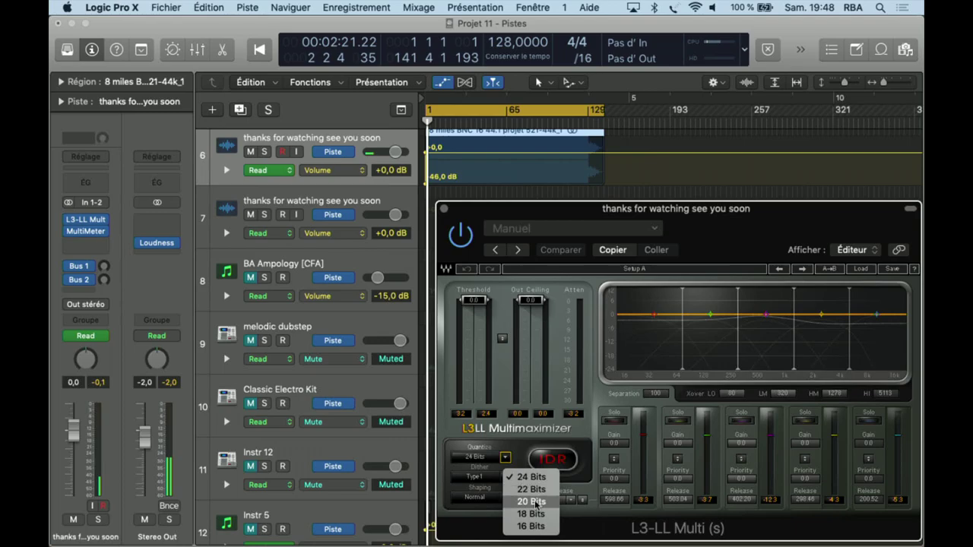
{"action": "left_click", "coordinate": [490, 479]}
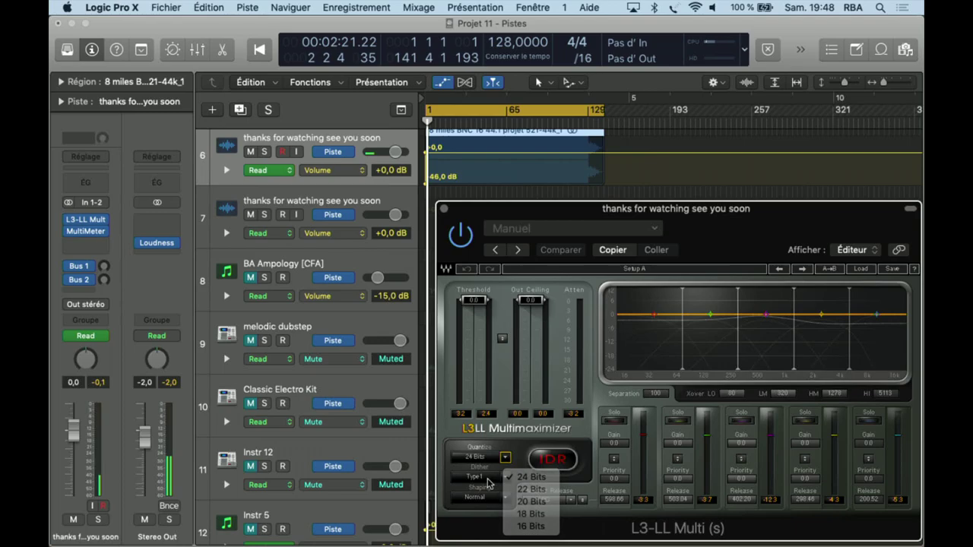
{"action": "left_click", "coordinate": [506, 479]}
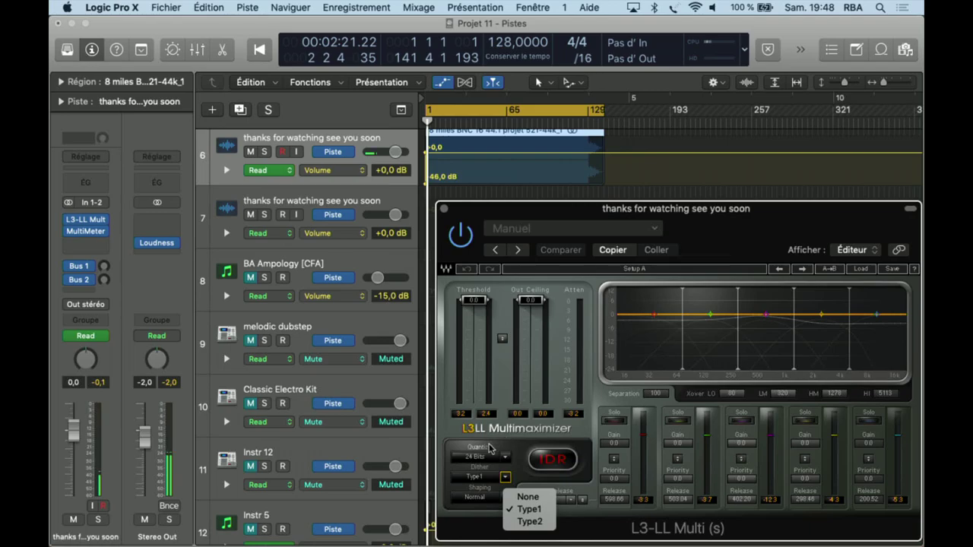
{"action": "left_click", "coordinate": [520, 443]}
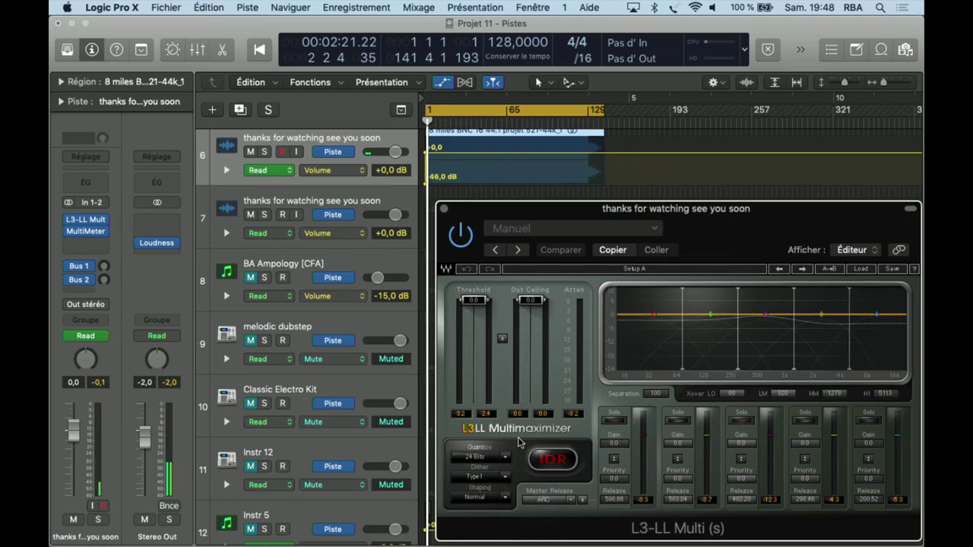
{"action": "left_click", "coordinate": [504, 498]}
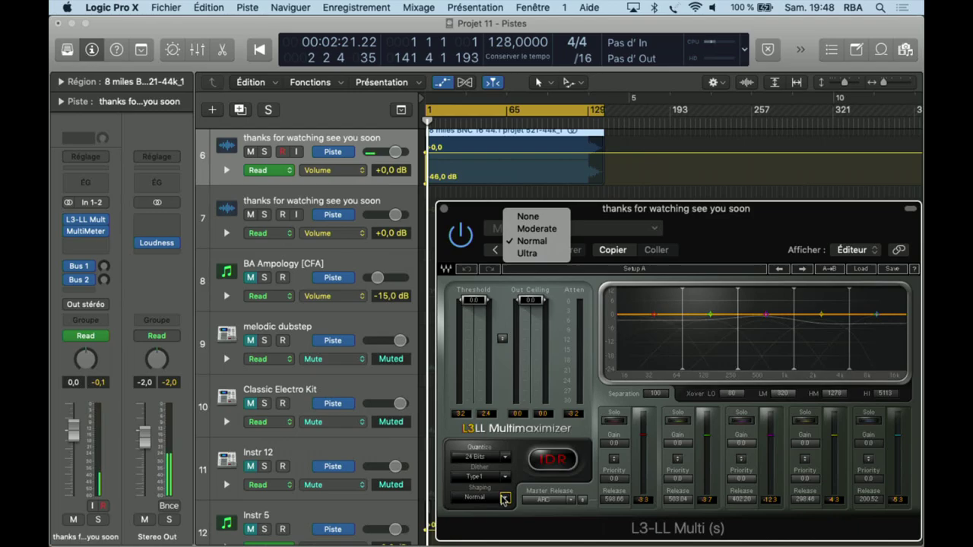
{"action": "left_click", "coordinate": [514, 445]}
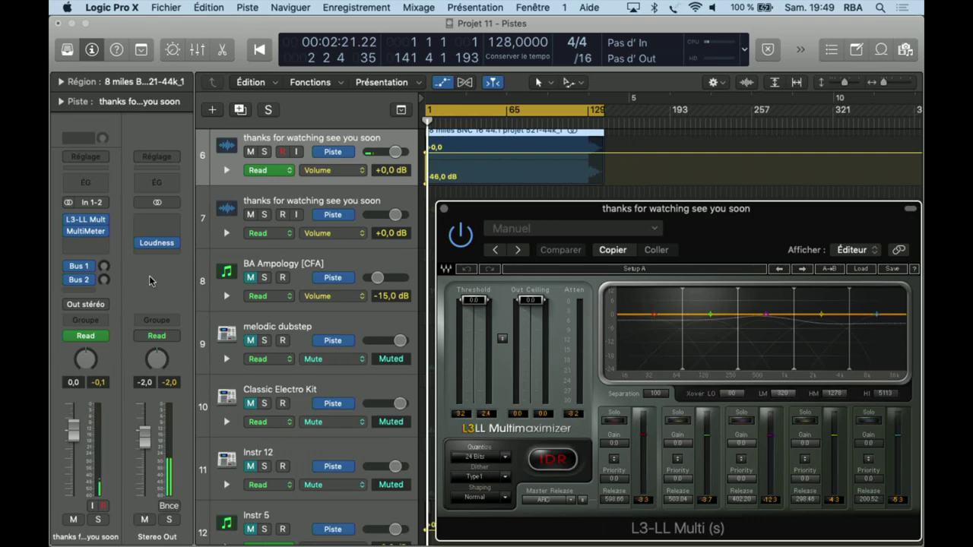
- Review the alternative limiter plug-ins offered for the L3-LL insert on track 6, including L3 UltraMaximizer and L3 MultiMaximizer, without replacing it
{"action": "left_click", "coordinate": [105, 220]}
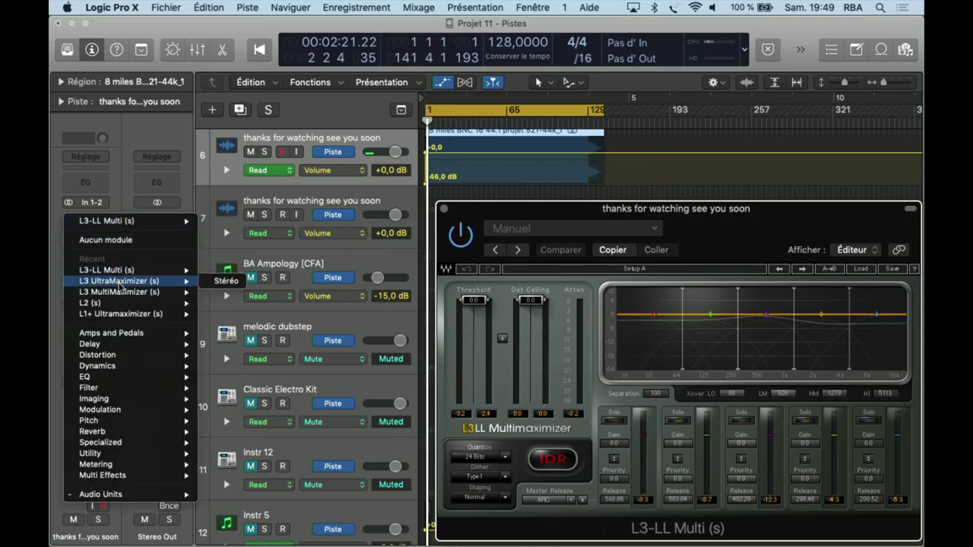
{"action": "mouse_move", "coordinate": [132, 295]}
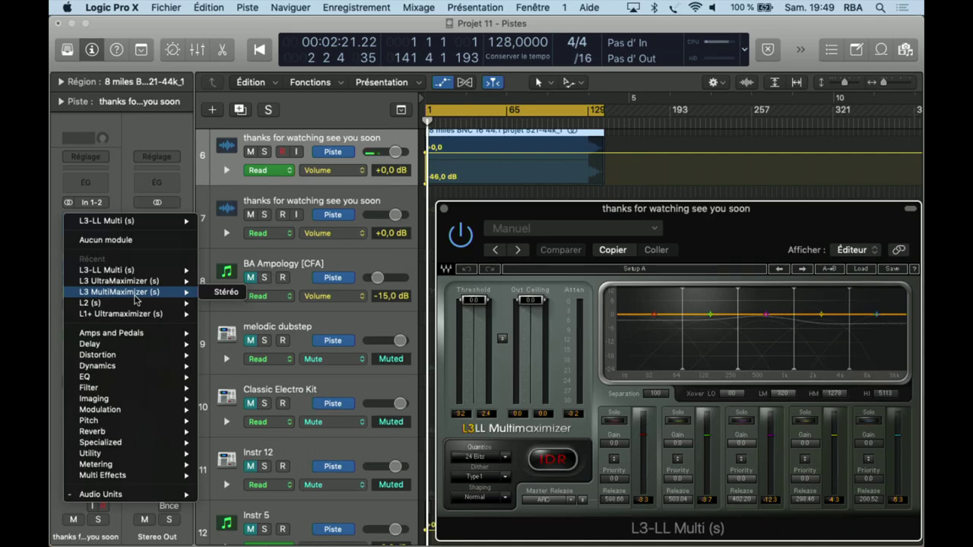
{"action": "left_click", "coordinate": [172, 140]}
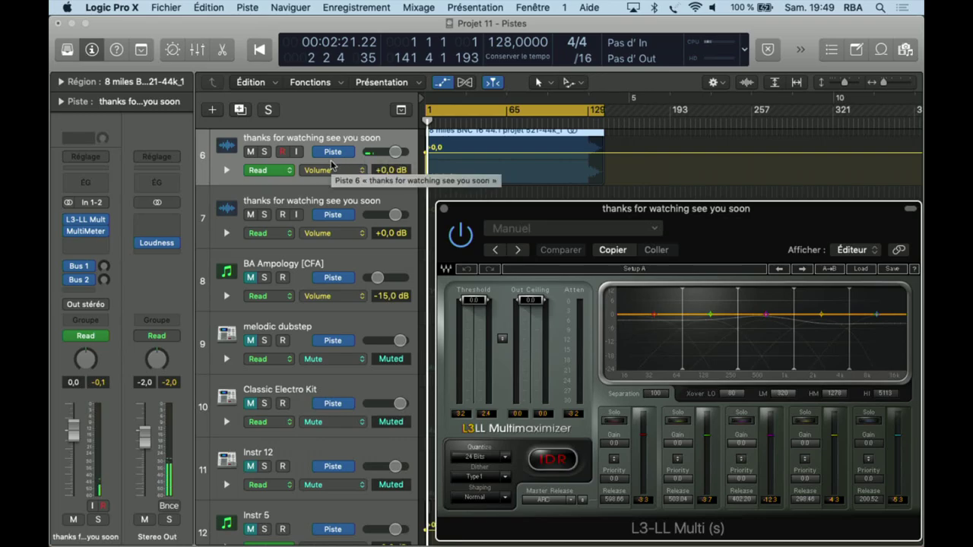
- Switch the track 6 channel strip to mono and set its input to Pas d'entrée
{"action": "left_click", "coordinate": [69, 204]}
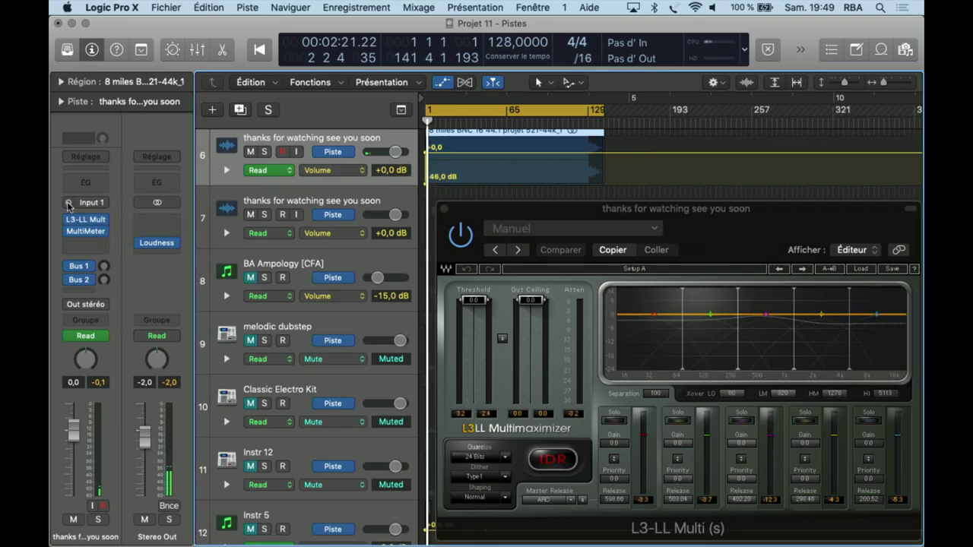
{"action": "left_click", "coordinate": [106, 204]}
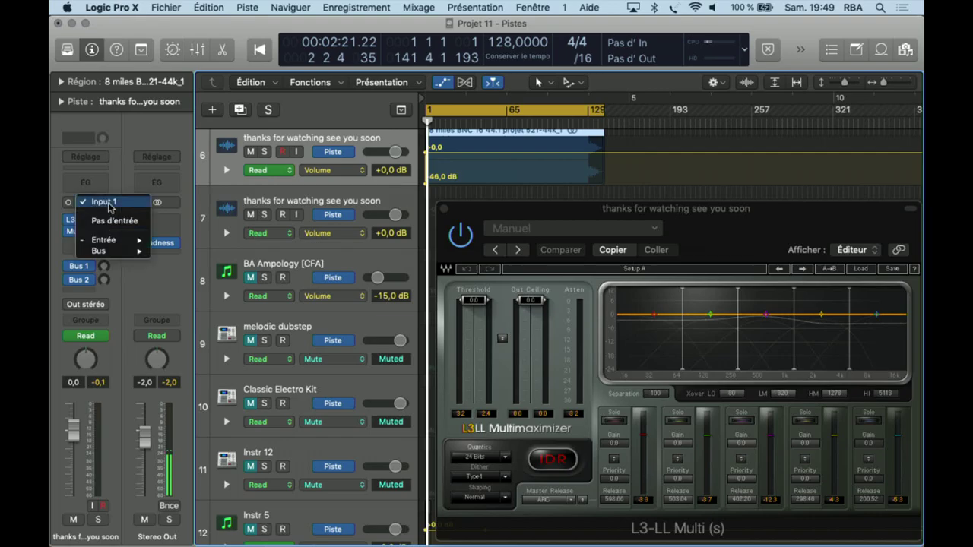
{"action": "left_click", "coordinate": [114, 222]}
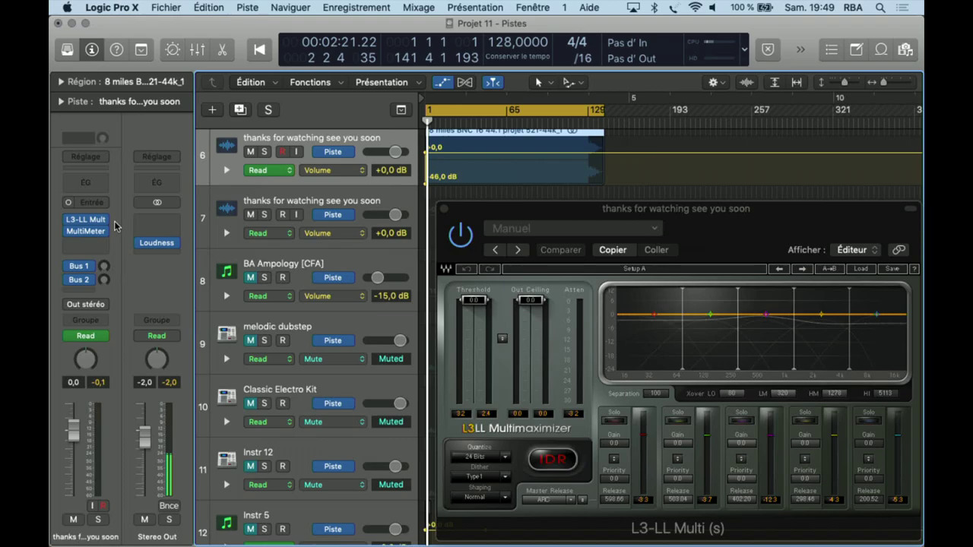
- Play the project and compare the sound with the L3-LL Multimaximizer bypassed and enabled
{"action": "key", "text": "space"}
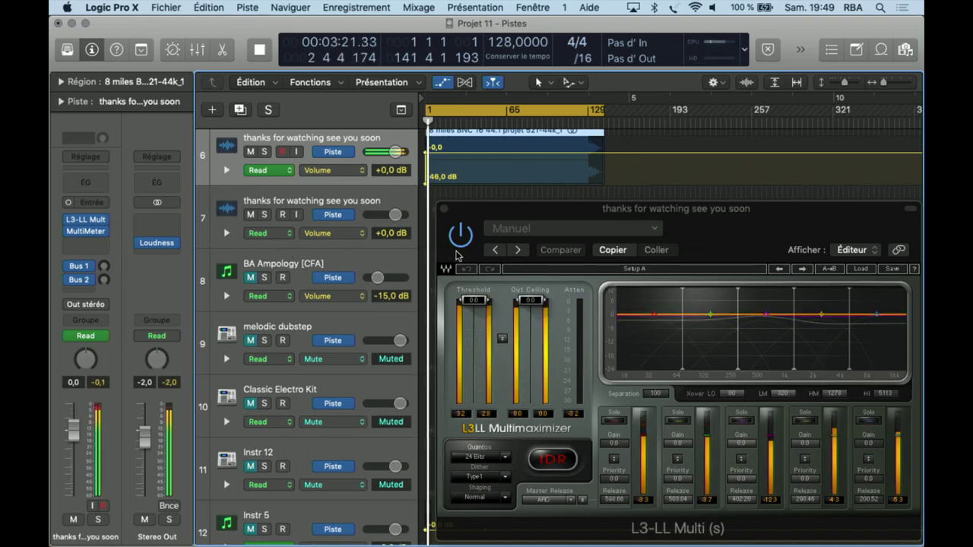
{"action": "left_click", "coordinate": [461, 241]}
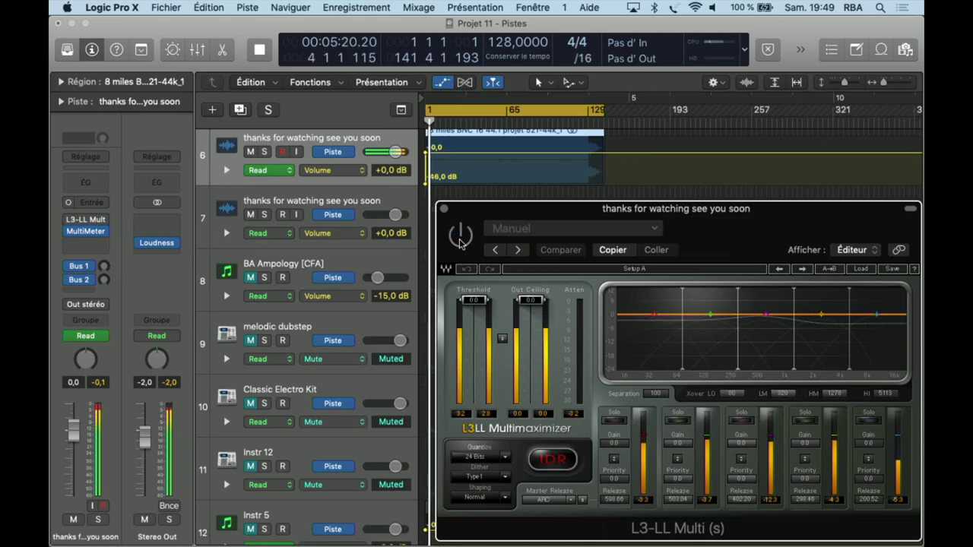
{"action": "left_click", "coordinate": [461, 240]}
- Lower the L3-LL threshold to about -8.4 dB and the output ceiling to -0.2 dB, comparing the result with the plug-in bypassed
{"action": "left_click_drag", "start_coordinate": [474, 301], "coordinate": [472, 337]}
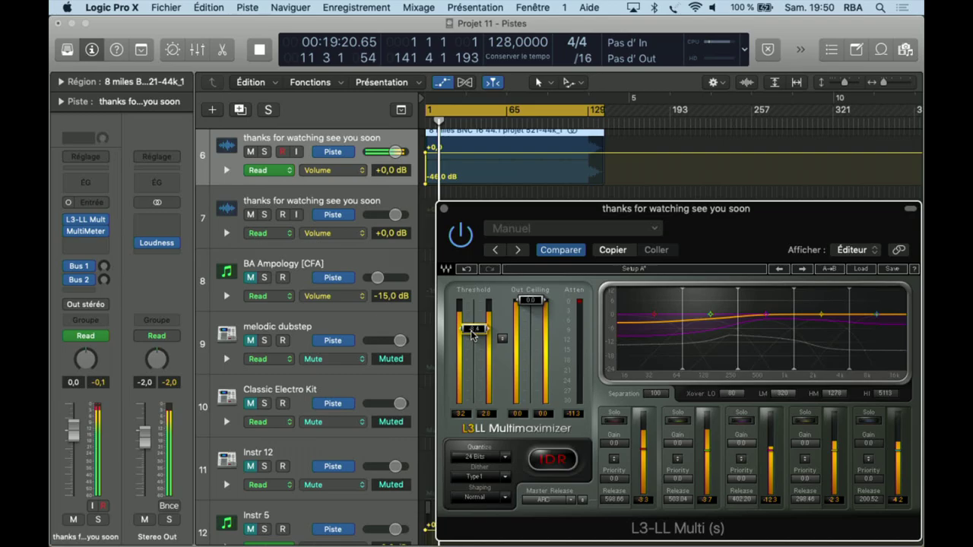
{"action": "left_click_drag", "start_coordinate": [537, 305], "coordinate": [537, 307]}
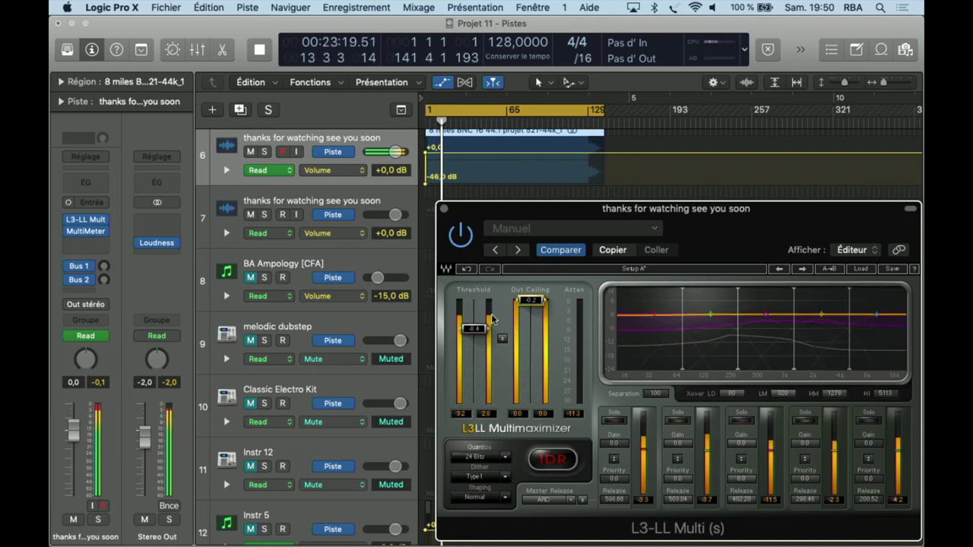
{"action": "left_click", "coordinate": [464, 241]}
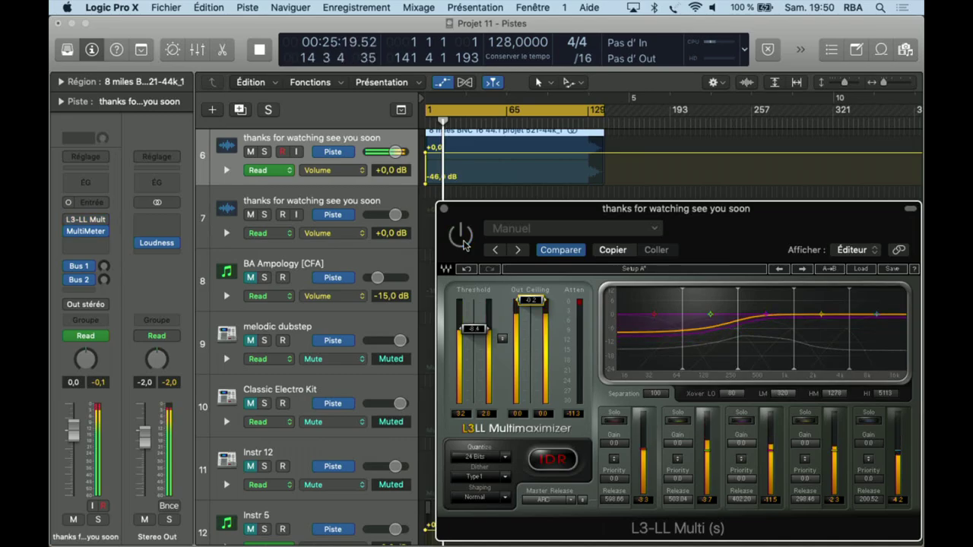
{"action": "left_click", "coordinate": [464, 241]}
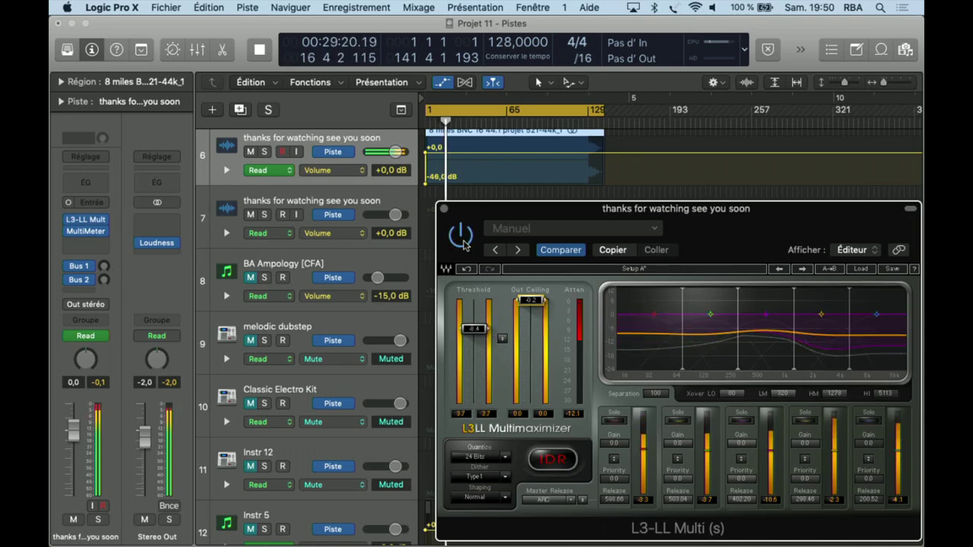
- Raise the L3-LL gain to 2.3 on the lowest band and 3.5 on the two highest bands
{"action": "left_click_drag", "start_coordinate": [623, 450], "coordinate": [623, 436]}
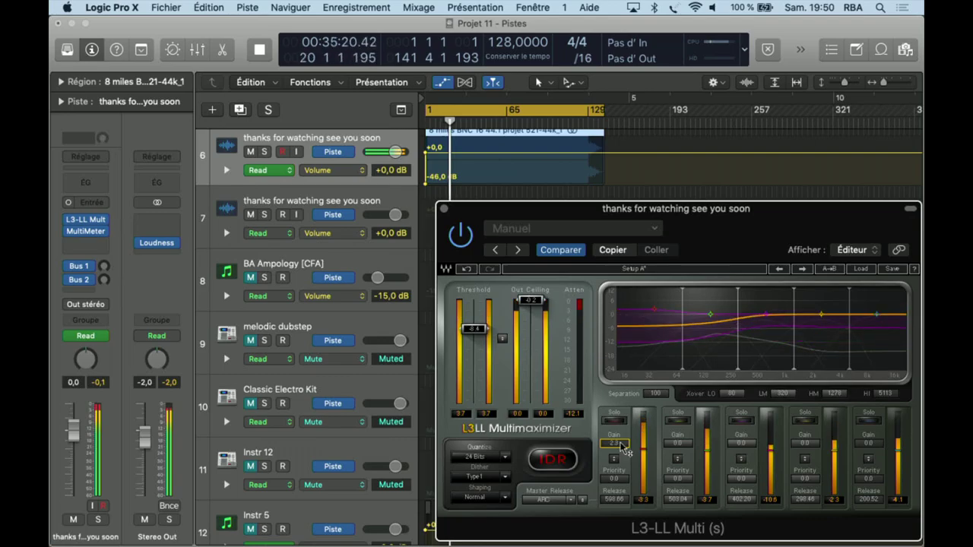
{"action": "left_click_drag", "start_coordinate": [818, 449], "coordinate": [869, 440]}
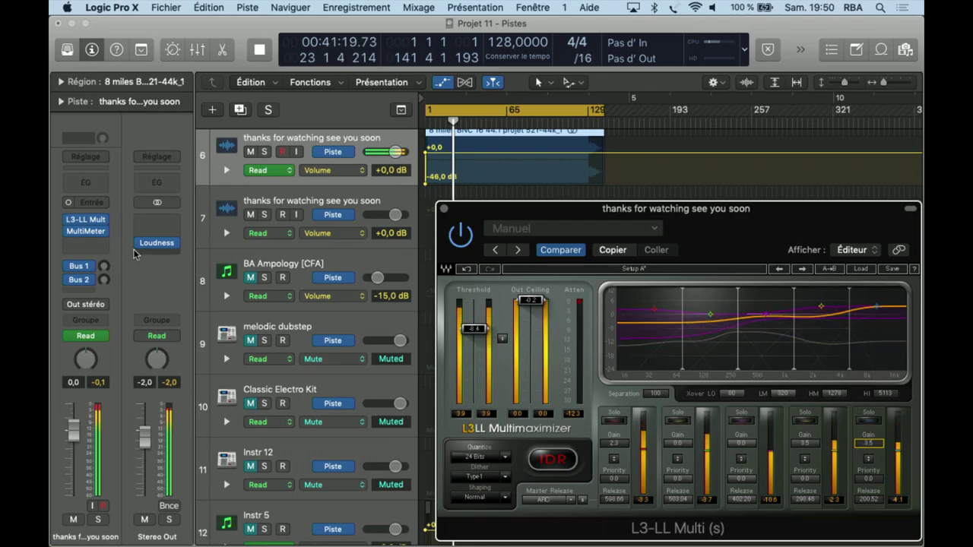
- Open the track's MultiMeter, check the levels with the L3-LL Multimaximizer enabled and bypassed, and stop playback
{"action": "key", "text": "v"}
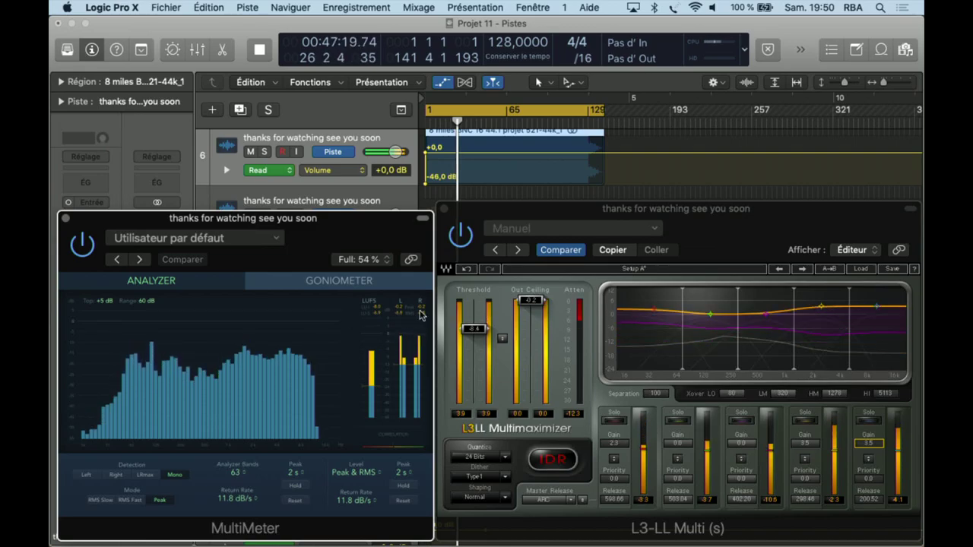
{"action": "left_click", "coordinate": [461, 238]}
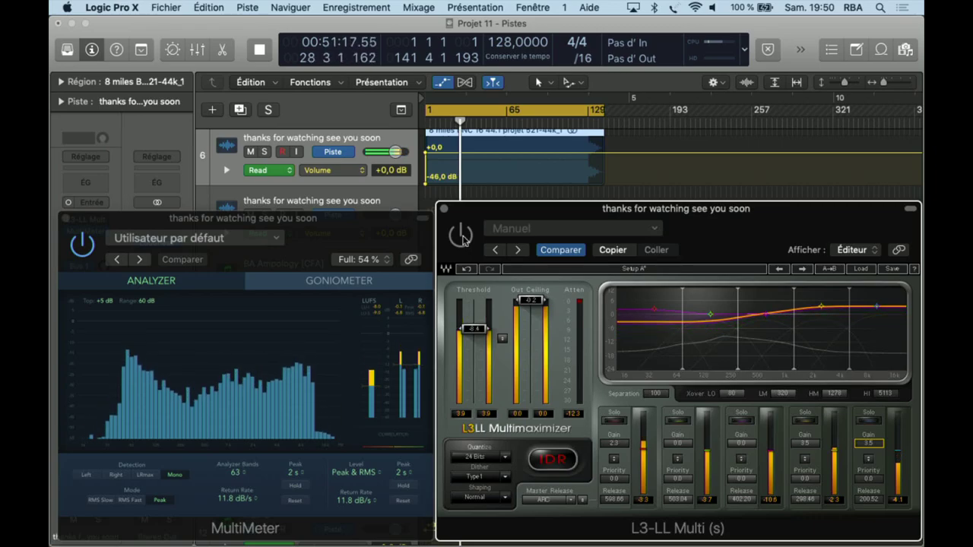
{"action": "key", "text": "space"}
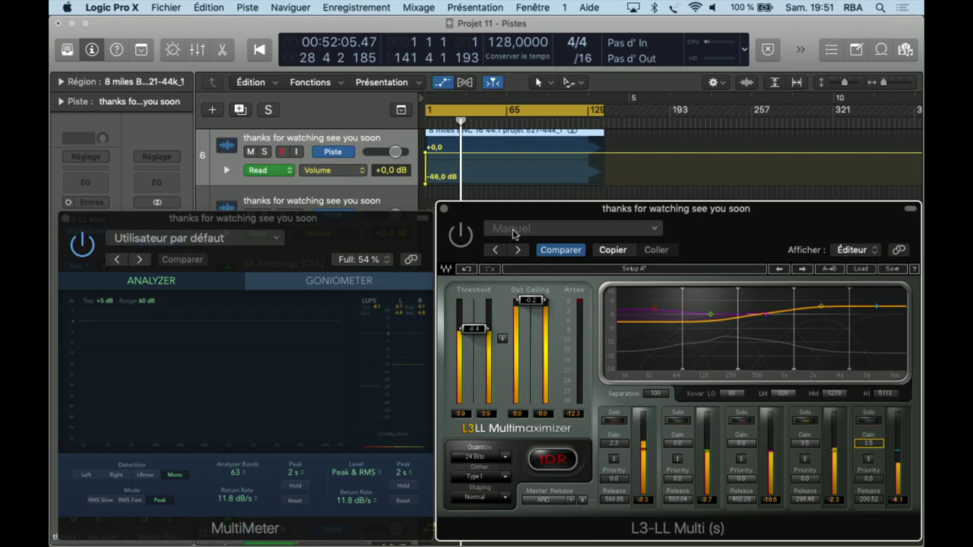
- Play the track from the start and raise the L3-LL threshold to about -3.4 dB
{"action": "key", "text": "space"}
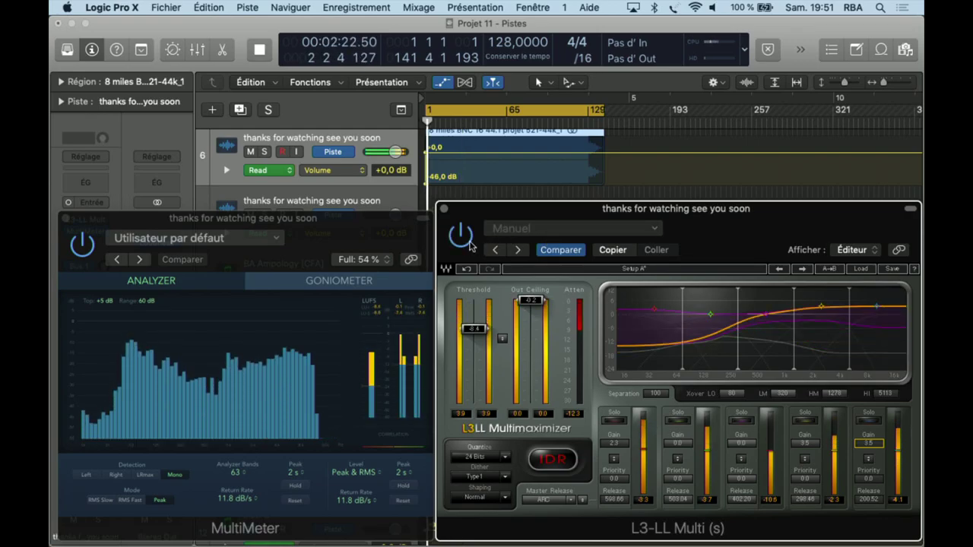
{"action": "left_click_drag", "start_coordinate": [472, 339], "coordinate": [473, 313]}
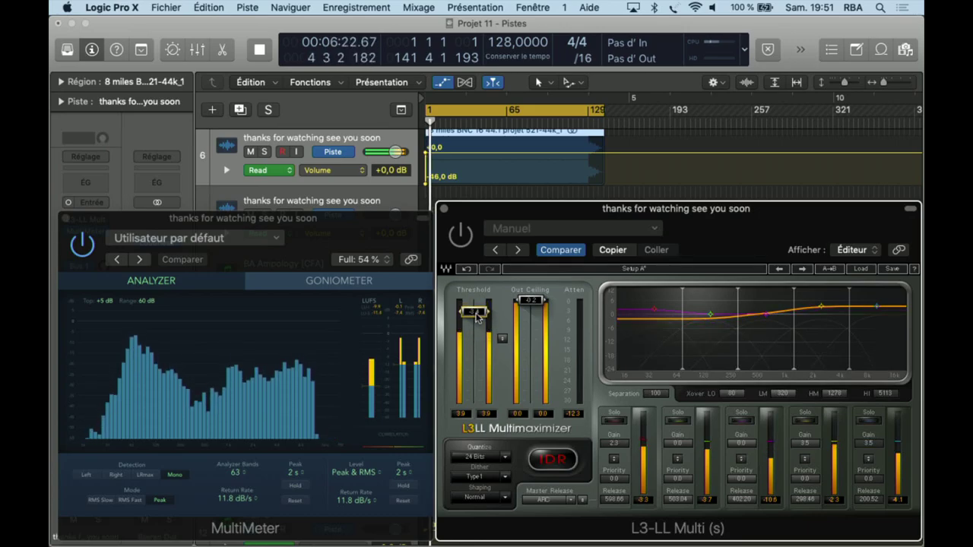
- Load the factory preset L3-LL Full Reset in the L3-LL Multimaximizer
{"action": "left_click", "coordinate": [656, 229]}
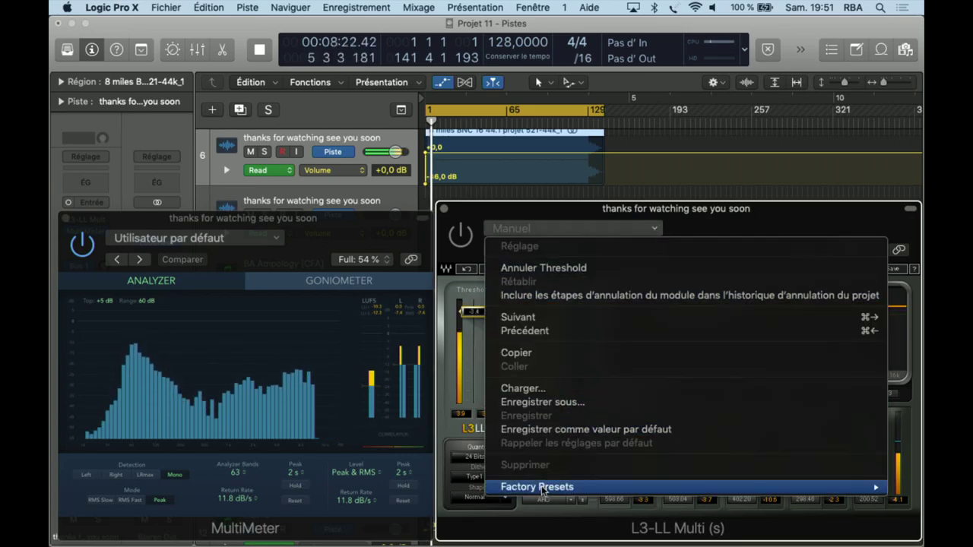
{"action": "mouse_move", "coordinate": [536, 487]}
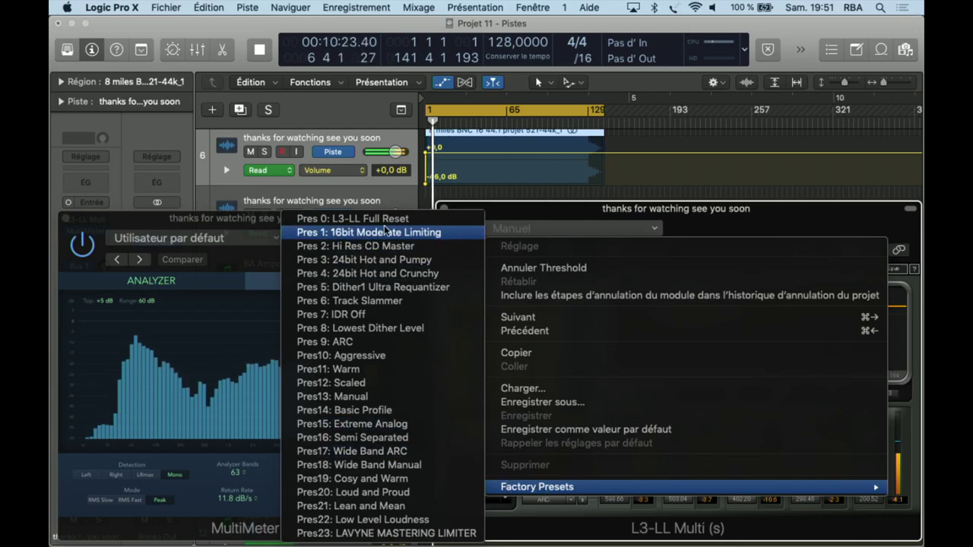
{"action": "left_click", "coordinate": [357, 219]}
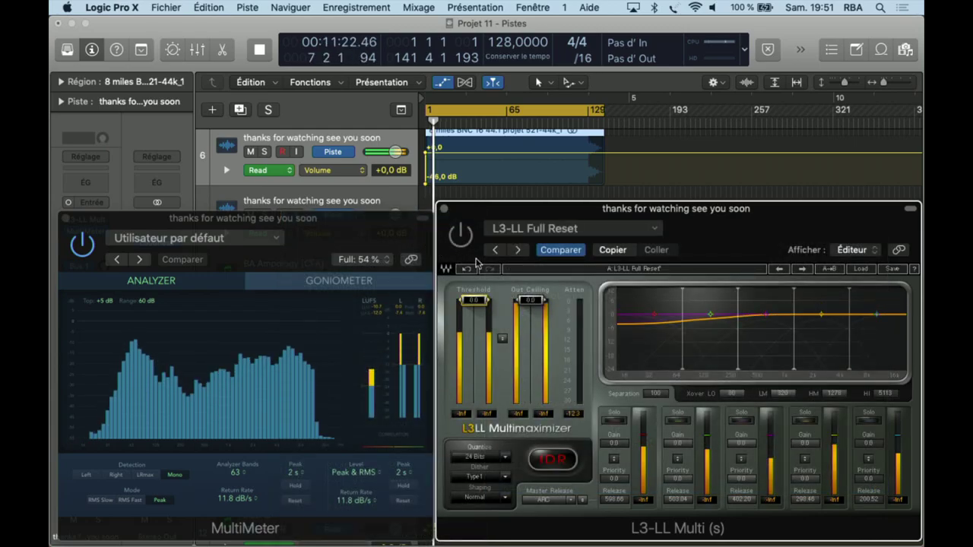
- Audition the presets 16bit Moderate Limiting and Hi Res CD Master, toggling the L3-LL bypass to compare
{"action": "left_click", "coordinate": [518, 251]}
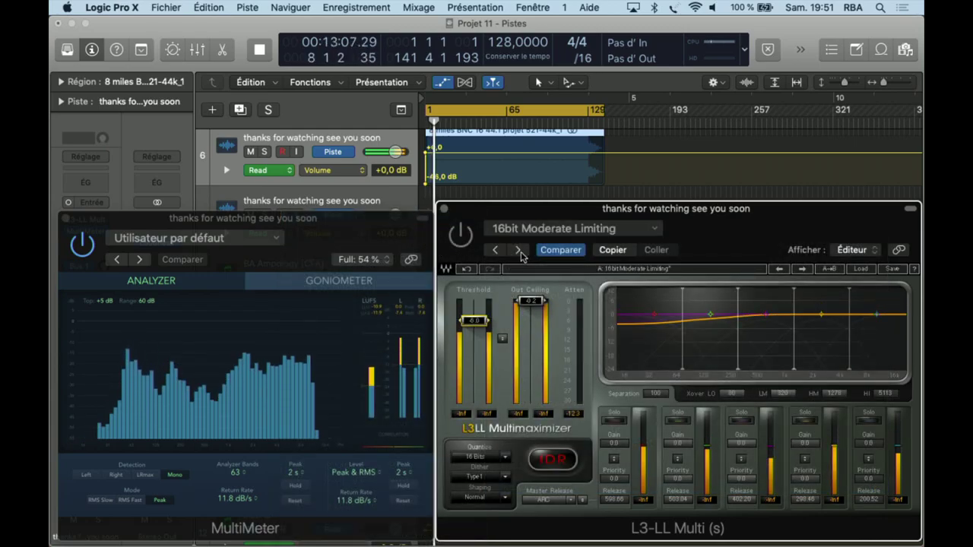
{"action": "left_click", "coordinate": [465, 242]}
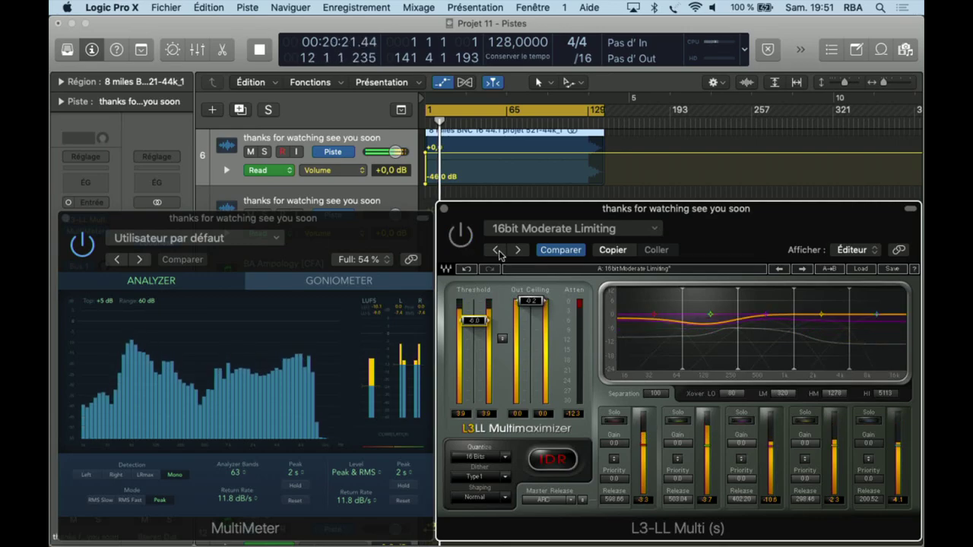
{"action": "left_click", "coordinate": [517, 251]}
{"action": "left_click", "coordinate": [465, 242]}
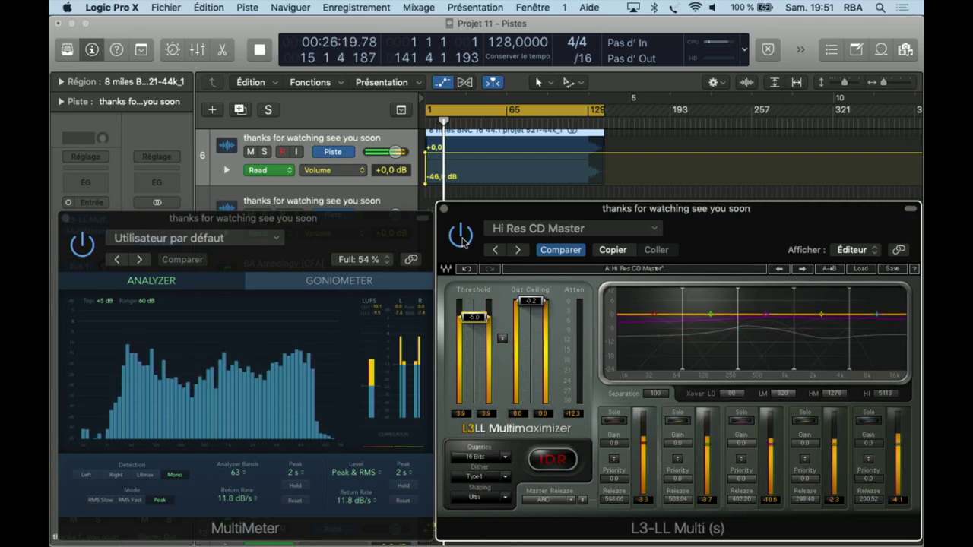
- Audition the presets 24bit Hot and Pumpy and 24bit Hot and Crunchy, ending on Dither1 Ultra Requantizer with the L3-LL enabled
{"action": "left_click", "coordinate": [518, 249]}
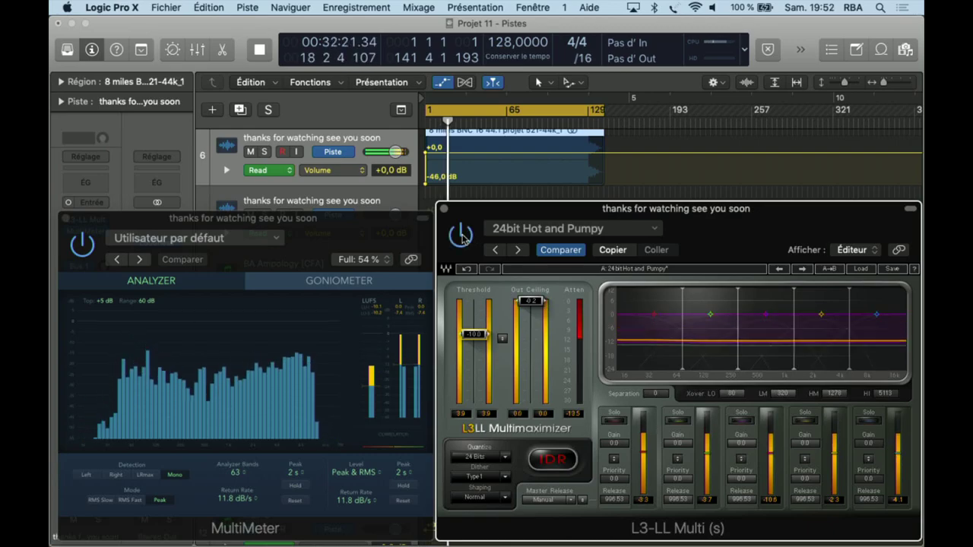
{"action": "left_click", "coordinate": [515, 251]}
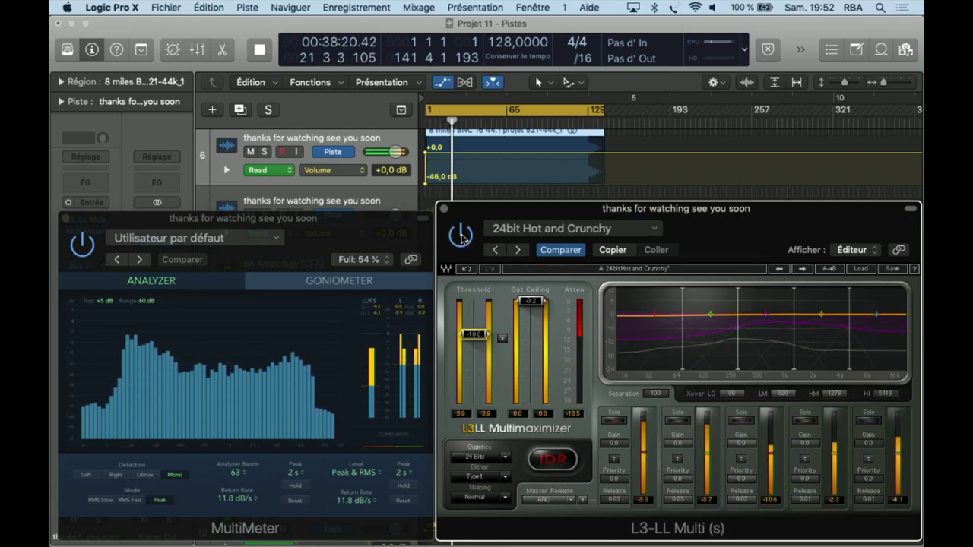
{"action": "left_click", "coordinate": [519, 250]}
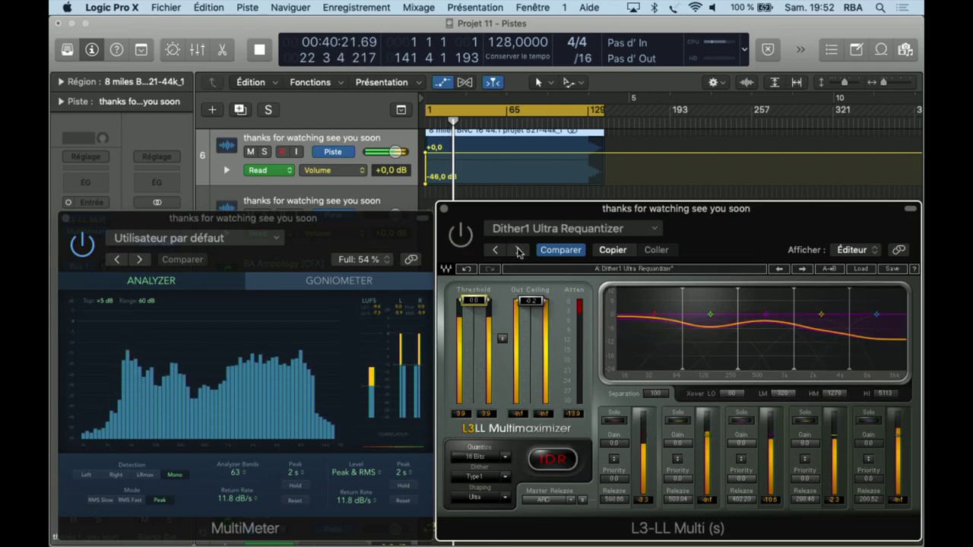
{"action": "left_click", "coordinate": [464, 236]}
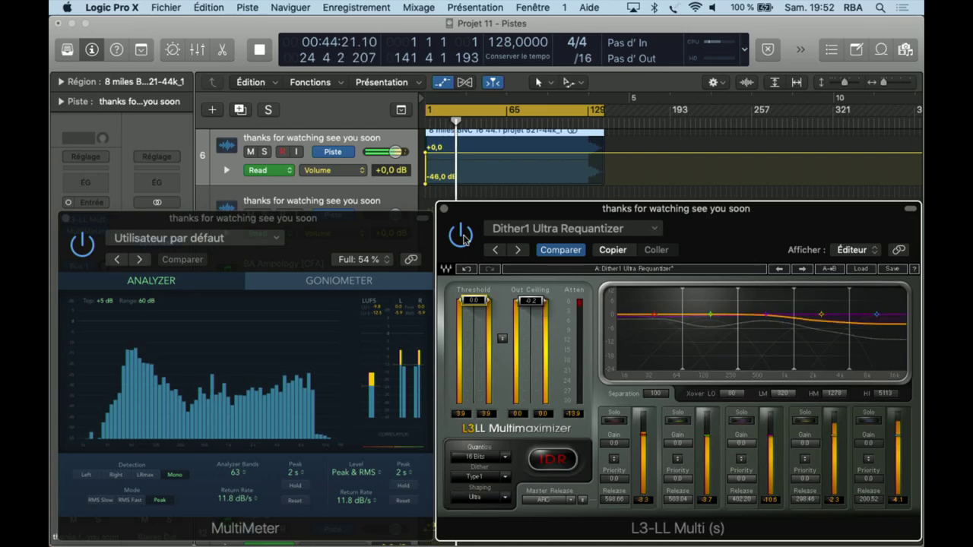
- Audition the L3-LL preset Track Slammer, toggling the track mute and the plug-in bypass to compare
{"action": "left_click", "coordinate": [519, 252]}
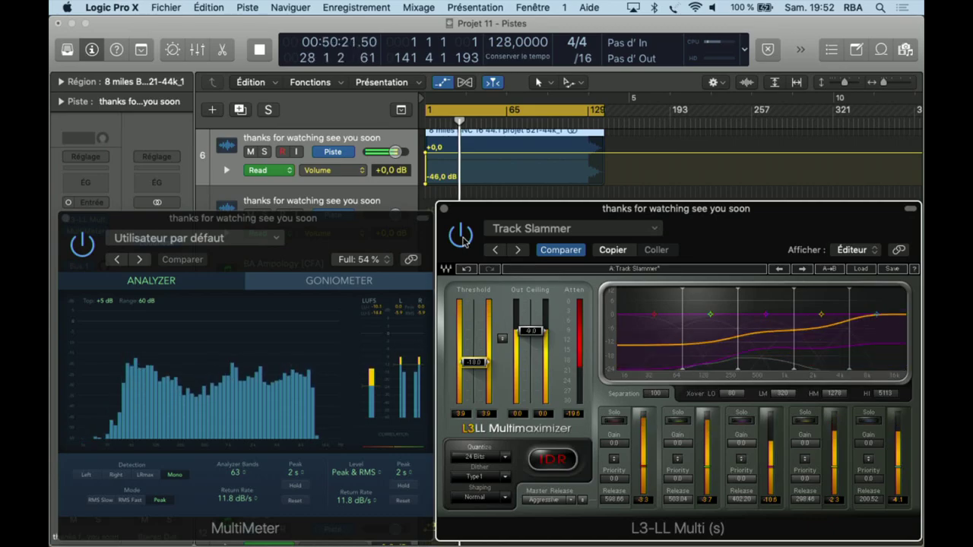
{"action": "left_click", "coordinate": [251, 153]}
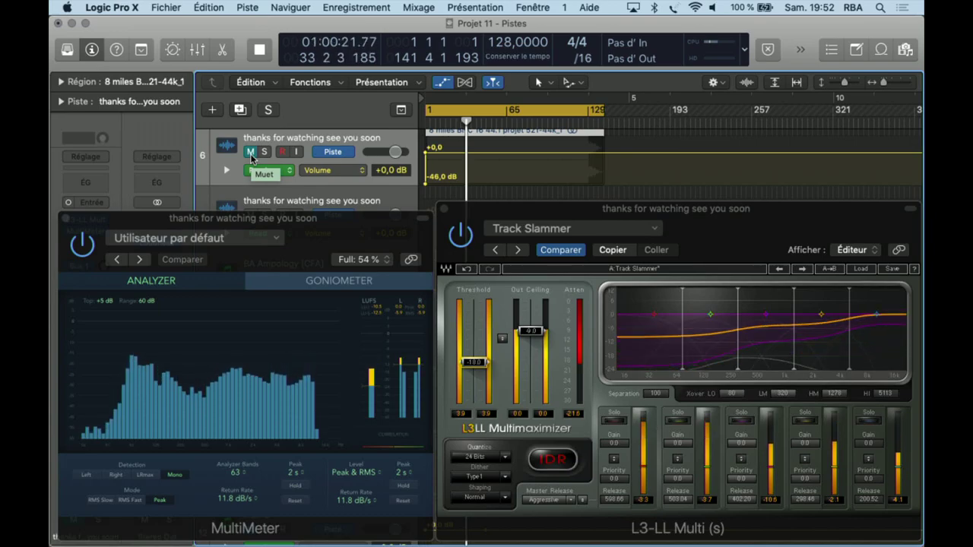
{"action": "left_click", "coordinate": [251, 153]}
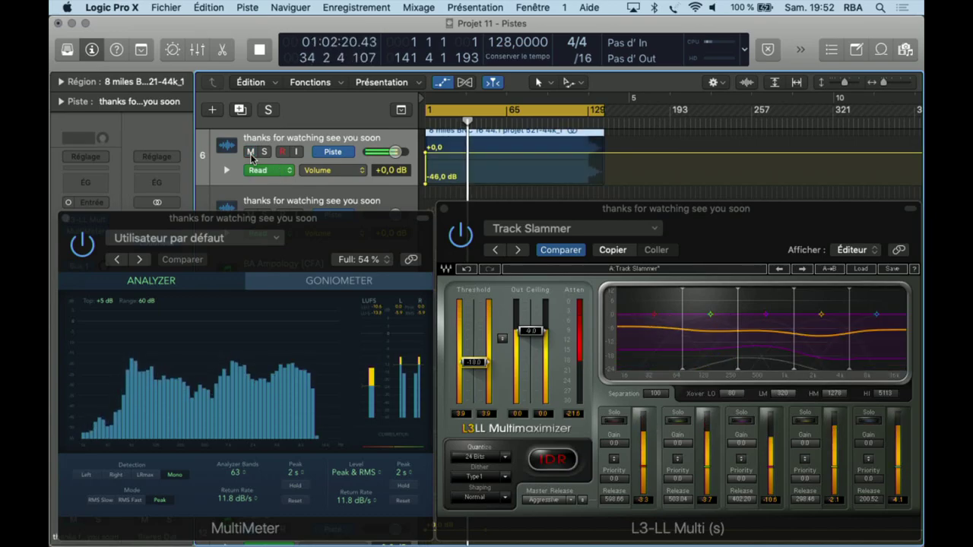
{"action": "left_click", "coordinate": [465, 240]}
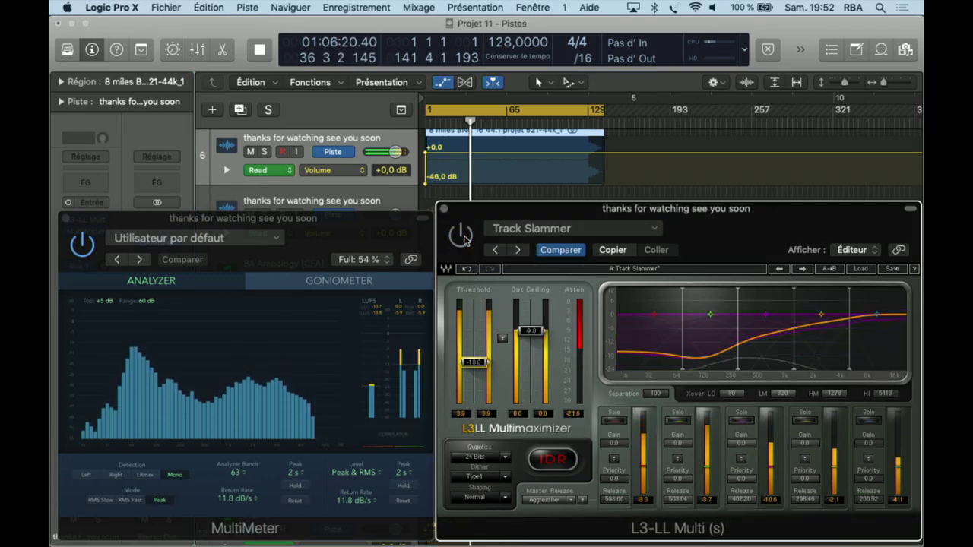
- Audition the presets IDR Off, Lowest Dither Level and ARC with the L3-LL enabled
{"action": "left_click", "coordinate": [517, 251]}
{"action": "left_click", "coordinate": [462, 236]}
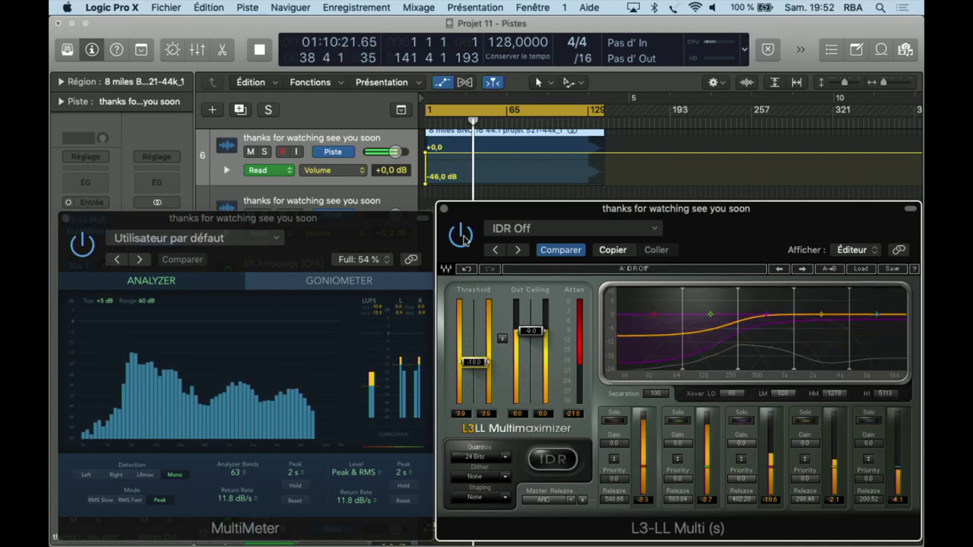
{"action": "left_click", "coordinate": [519, 250]}
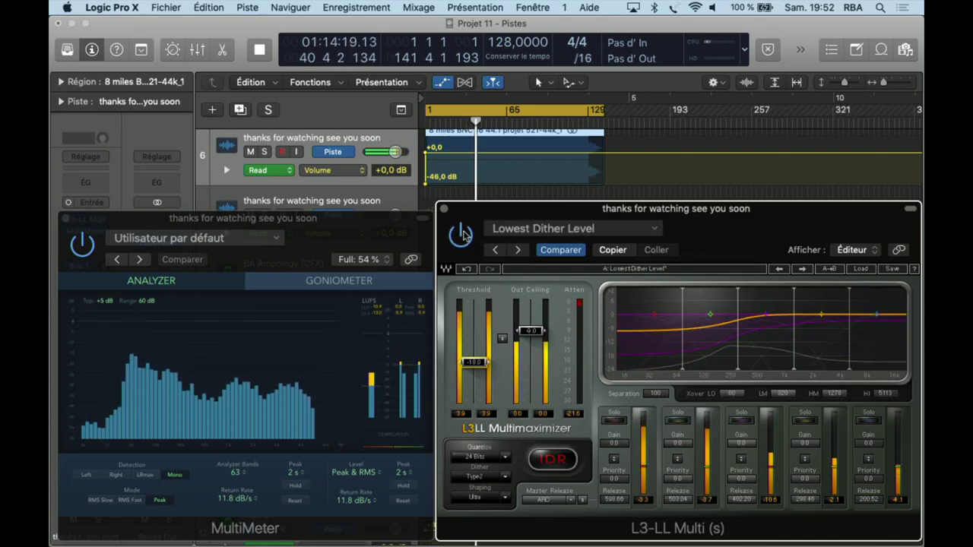
{"action": "key", "text": "bracketleft"}
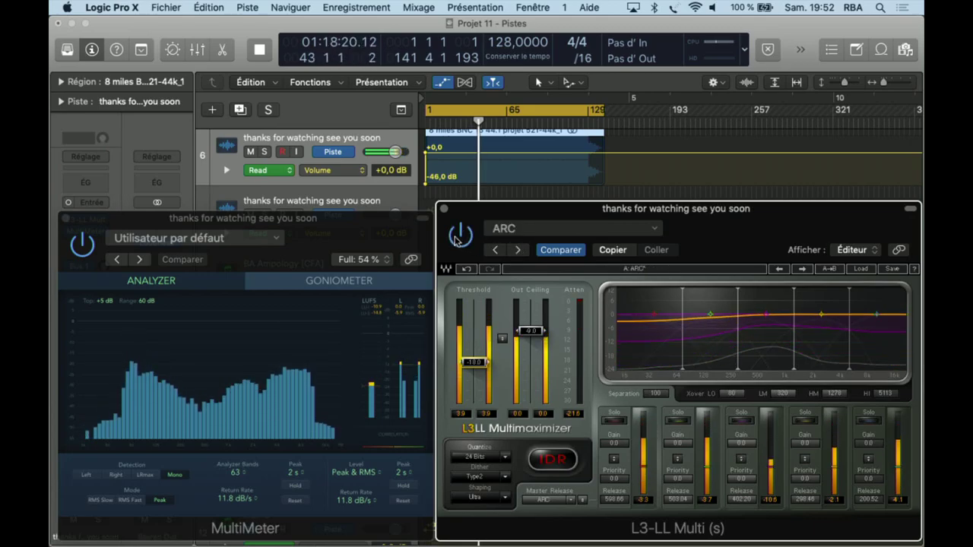
- Audition the L3-LL release presets Aggressive, Warm and Scaled during playback
{"action": "left_click", "coordinate": [520, 251]}
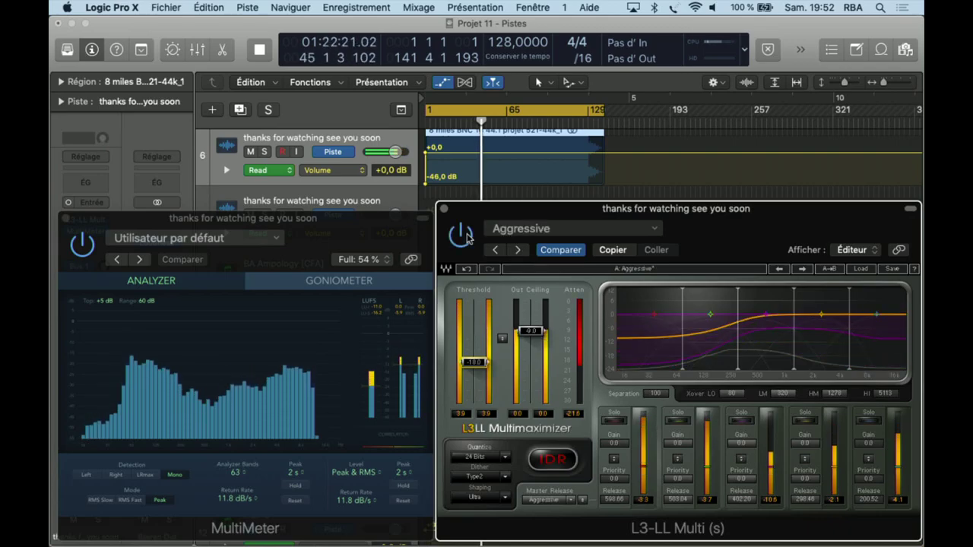
{"action": "left_click", "coordinate": [519, 251]}
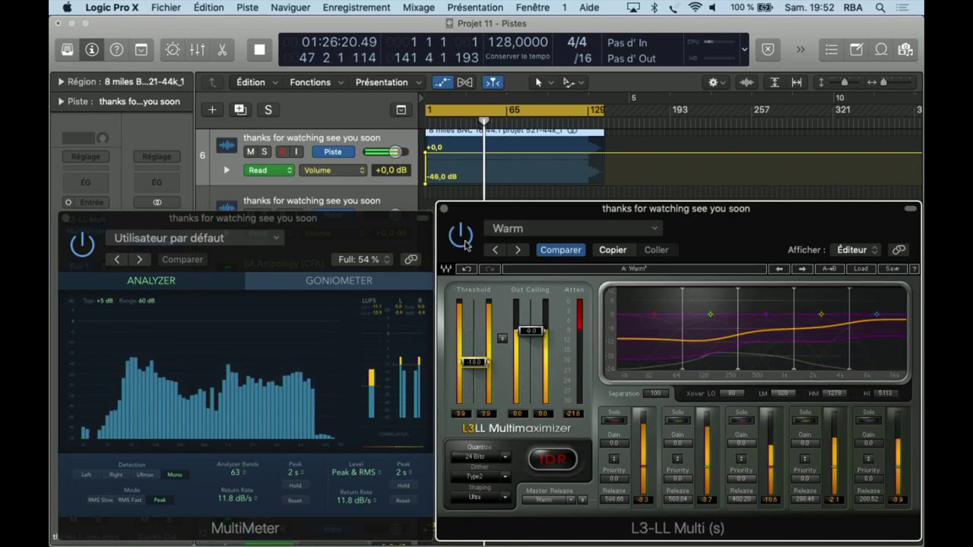
{"action": "left_click", "coordinate": [519, 251]}
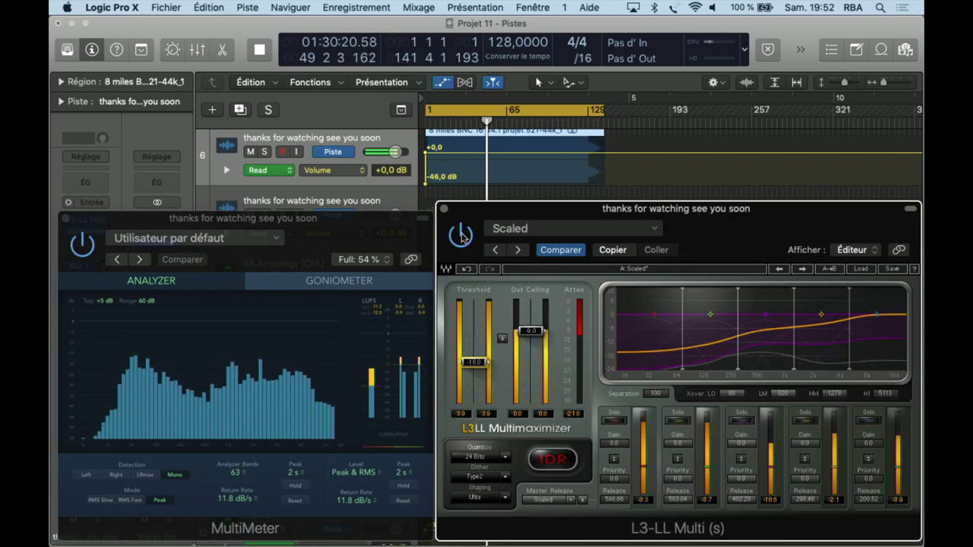
- Audition the presets Manual and Basic Profile, and set the L3-LL Out Ceiling to about -3.3 dB
{"action": "left_click", "coordinate": [519, 250]}
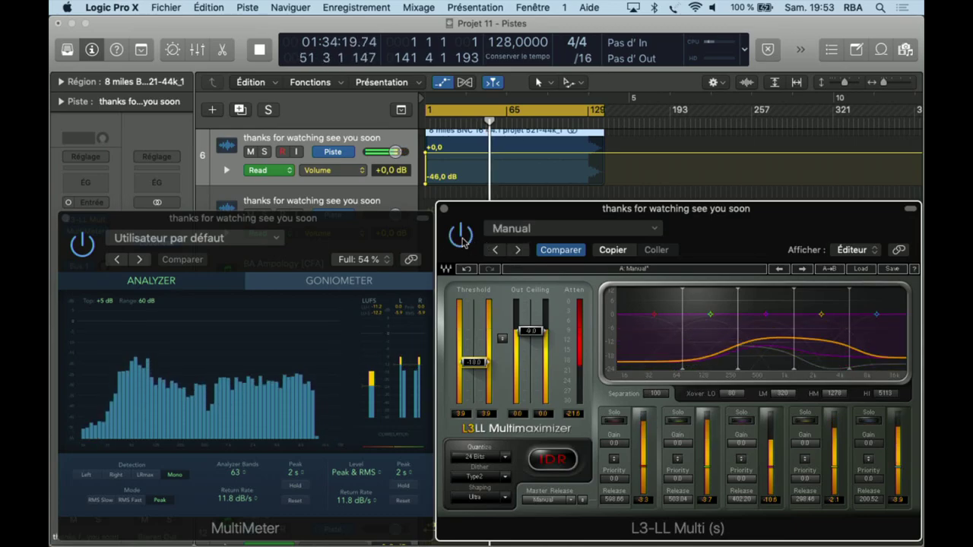
{"action": "left_click", "coordinate": [517, 251]}
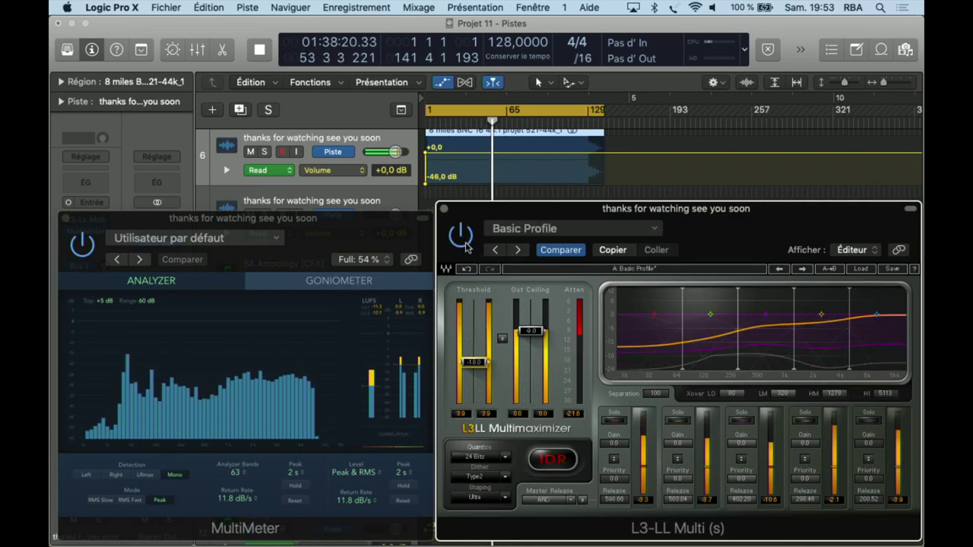
{"action": "left_click_drag", "start_coordinate": [534, 335], "coordinate": [534, 313]}
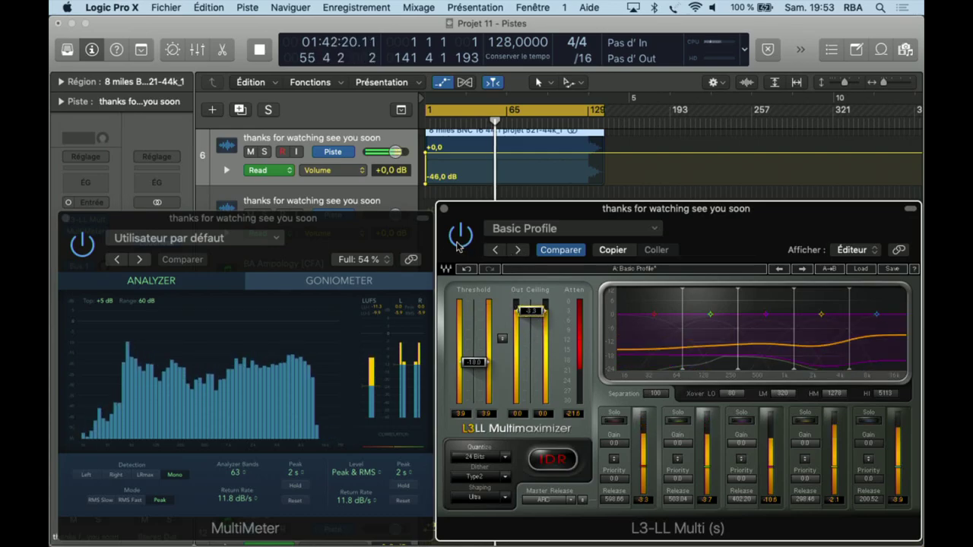
- Audition the presets Extreme Analog, Semi Separated, Wide Band ARC and Wide Band Manual in the L3-LL
{"action": "left_click", "coordinate": [519, 250]}
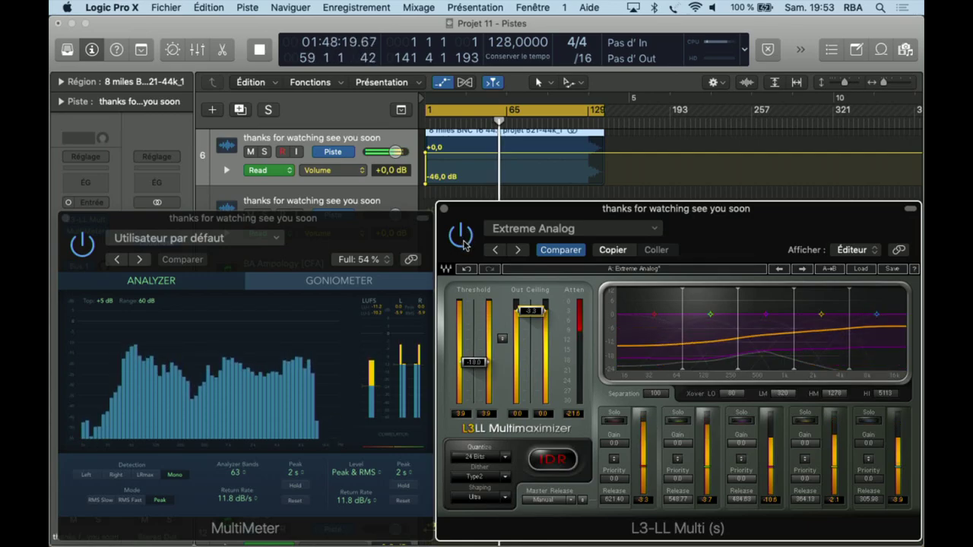
{"action": "left_click", "coordinate": [517, 252]}
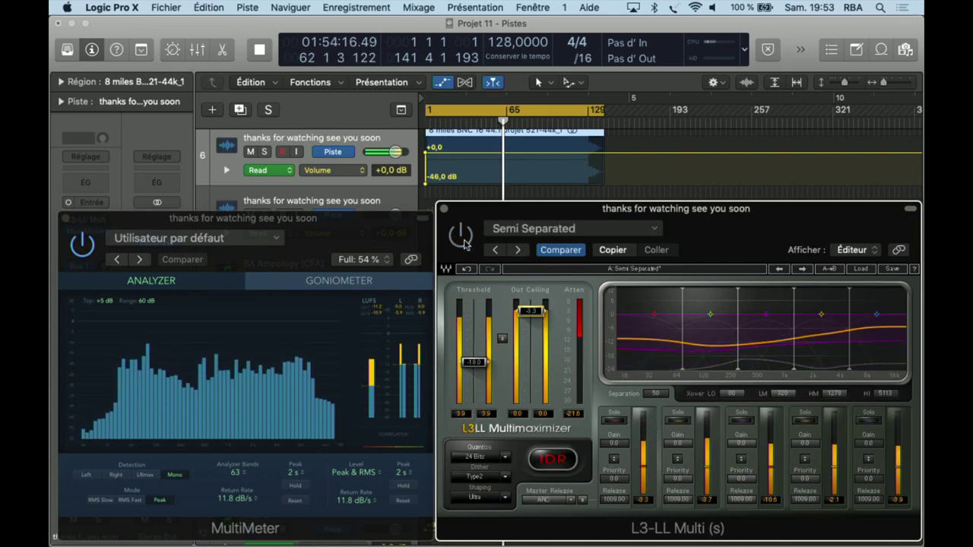
{"action": "left_click", "coordinate": [517, 250]}
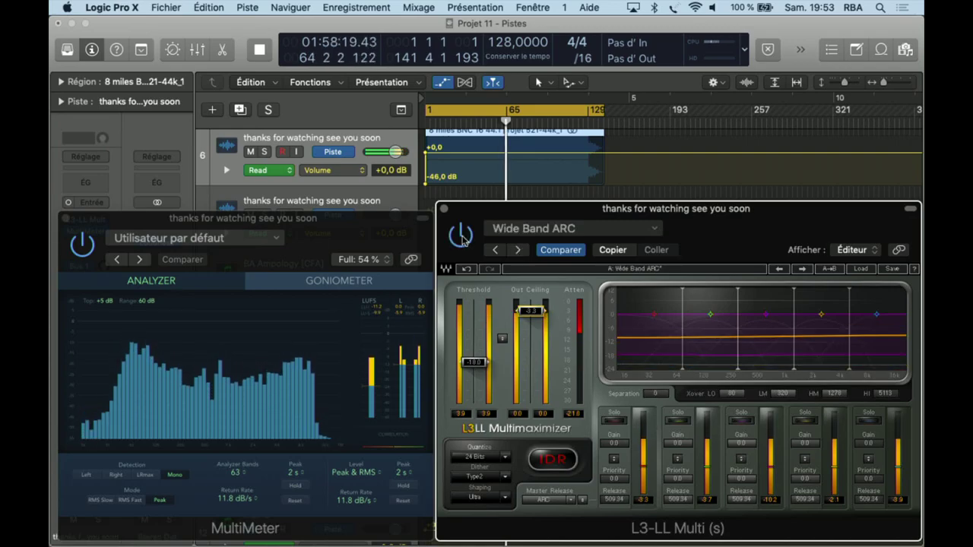
{"action": "left_click", "coordinate": [518, 250]}
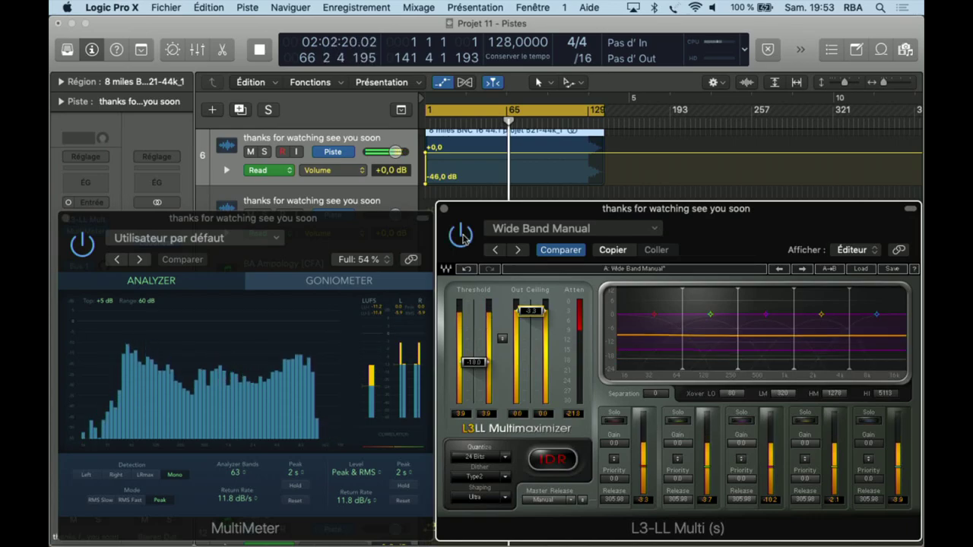
- Audition the presets Cosy and Warm and Loud and Proud, toggling the L3-LL bypass to compare
{"action": "left_click", "coordinate": [517, 251]}
{"action": "left_click", "coordinate": [461, 236]}
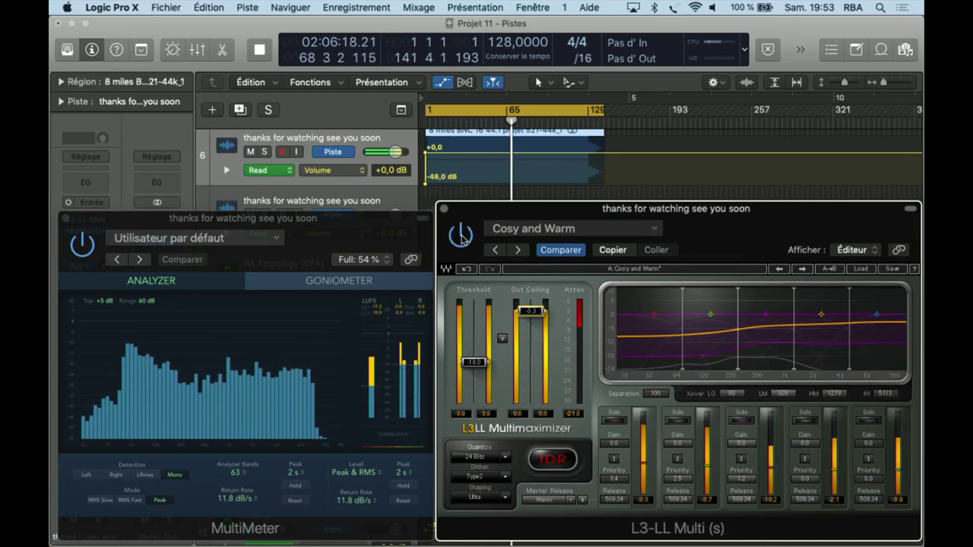
{"action": "left_click", "coordinate": [517, 251]}
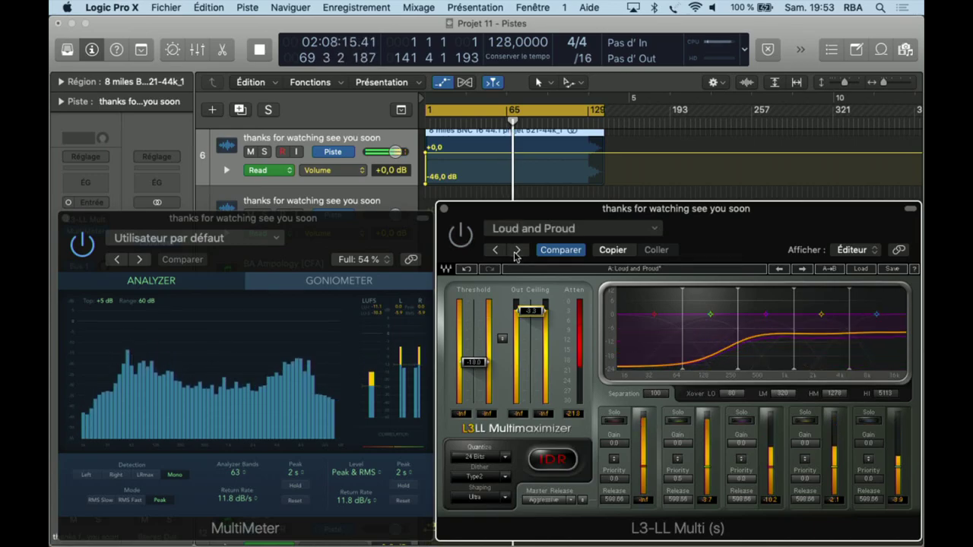
{"action": "left_click", "coordinate": [461, 236]}
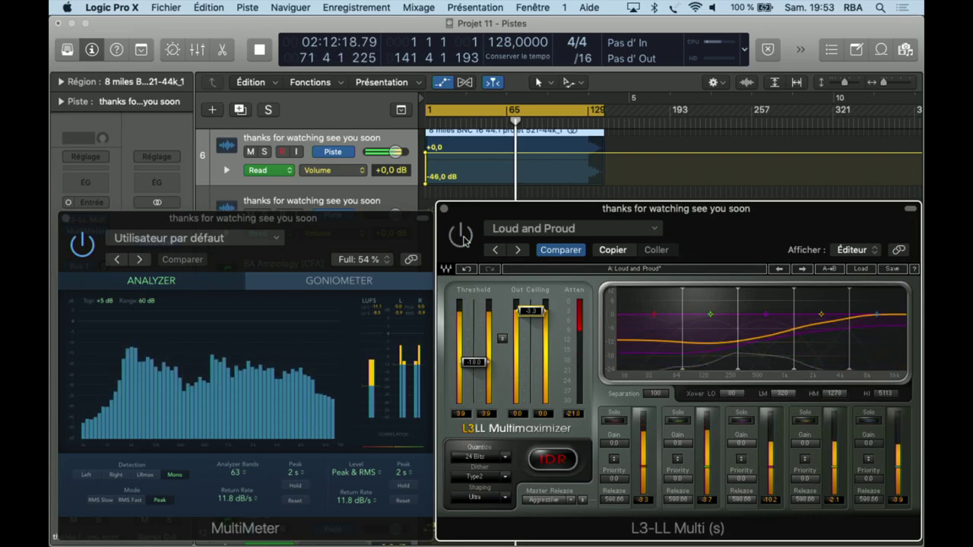
- Stop and restart playback, and move the playhead back to about bar 71
{"action": "key", "text": "space"}
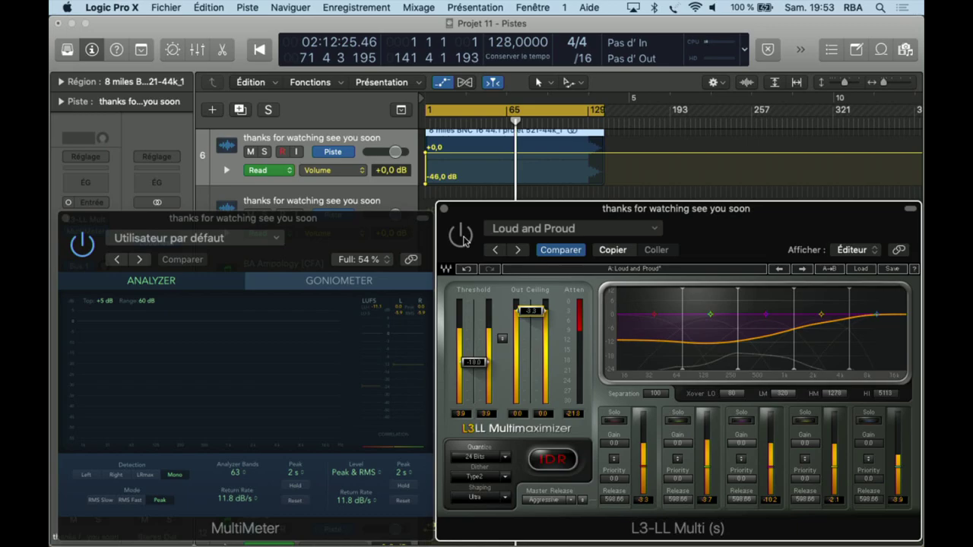
{"action": "key", "text": "space"}
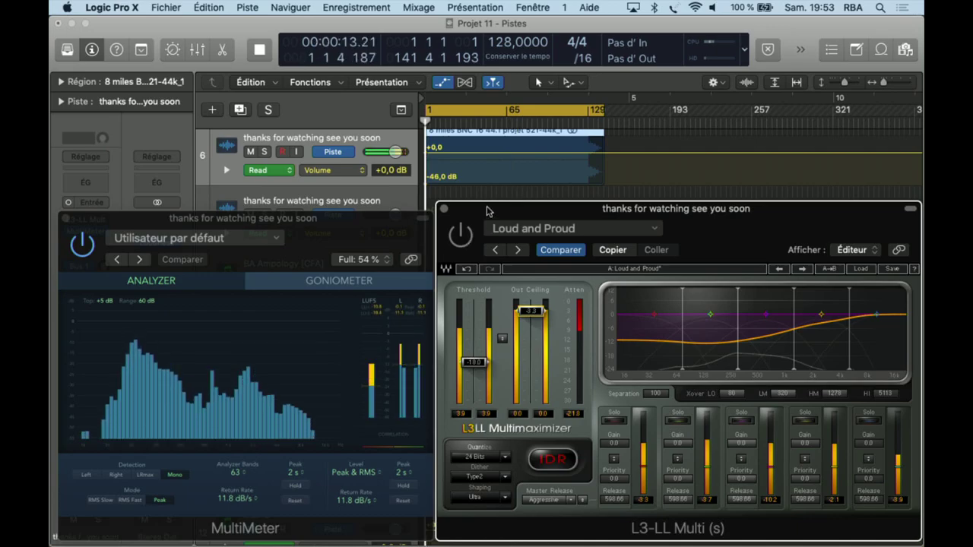
{"action": "left_click", "coordinate": [514, 122]}
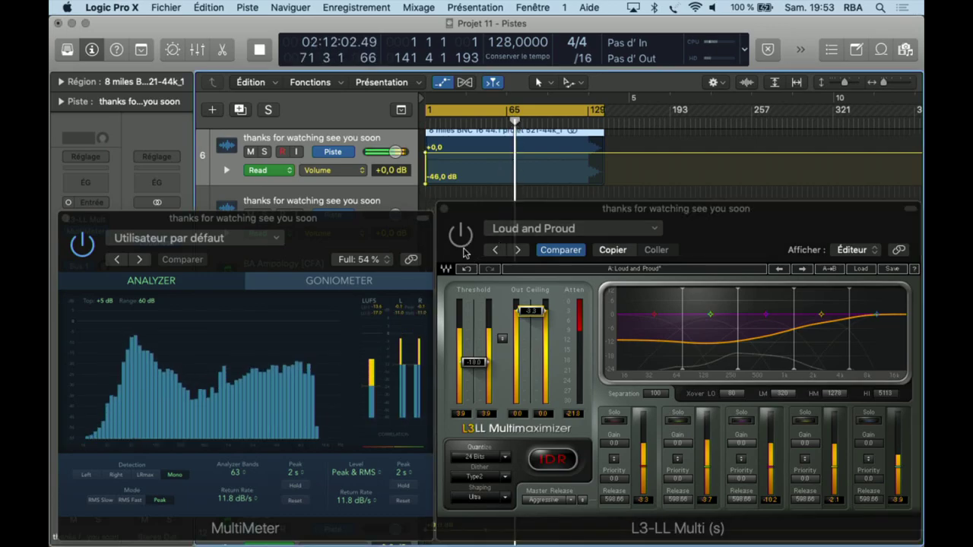
- Audition the presets Lean and Mean and Low Level Loudness, toggling the L3-LL bypass to compare
{"action": "left_click", "coordinate": [496, 251]}
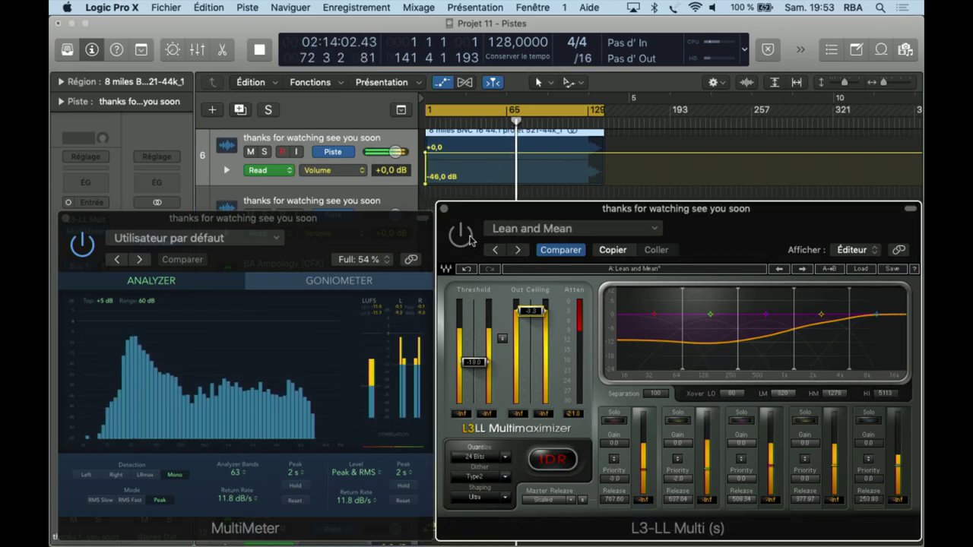
{"action": "left_click", "coordinate": [465, 237]}
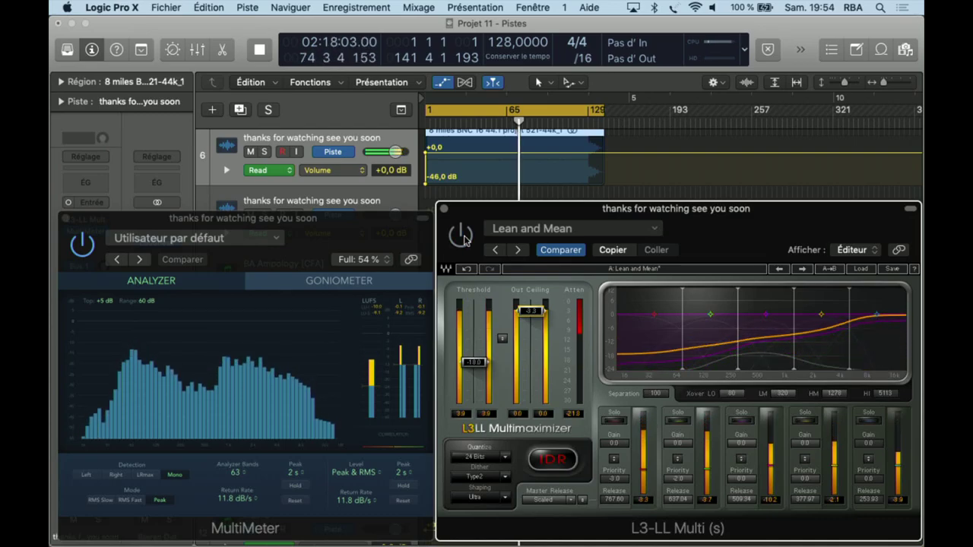
{"action": "left_click", "coordinate": [517, 250]}
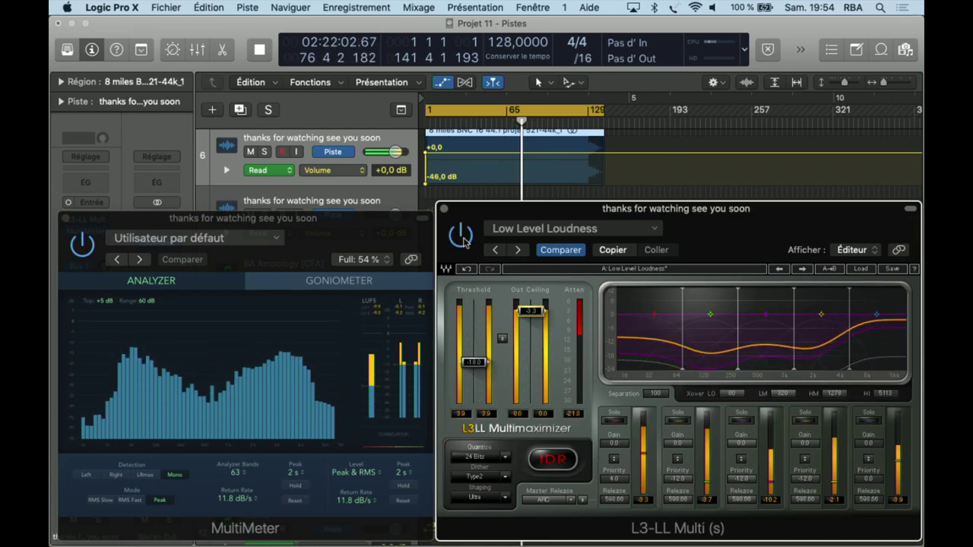
- Load the preset LAVYNE MASTERING LIMITER and compare it with the L3-LL bypassed and enabled
{"action": "left_click", "coordinate": [496, 251]}
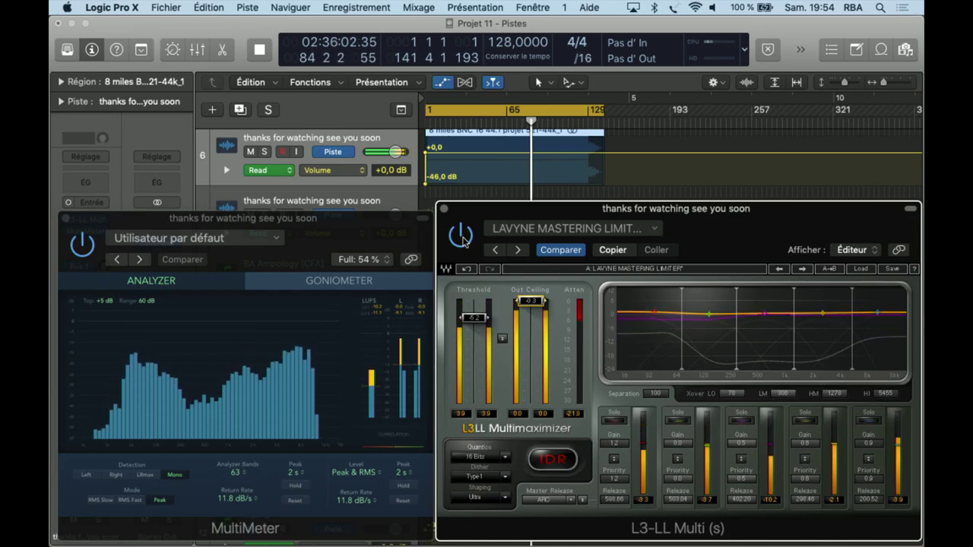
{"action": "left_click", "coordinate": [461, 237]}
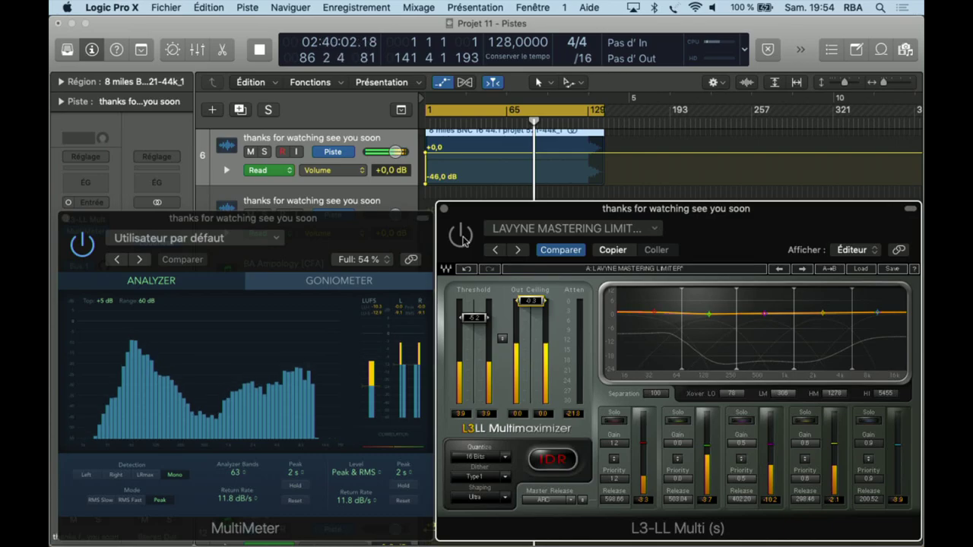
{"action": "left_click", "coordinate": [461, 237]}
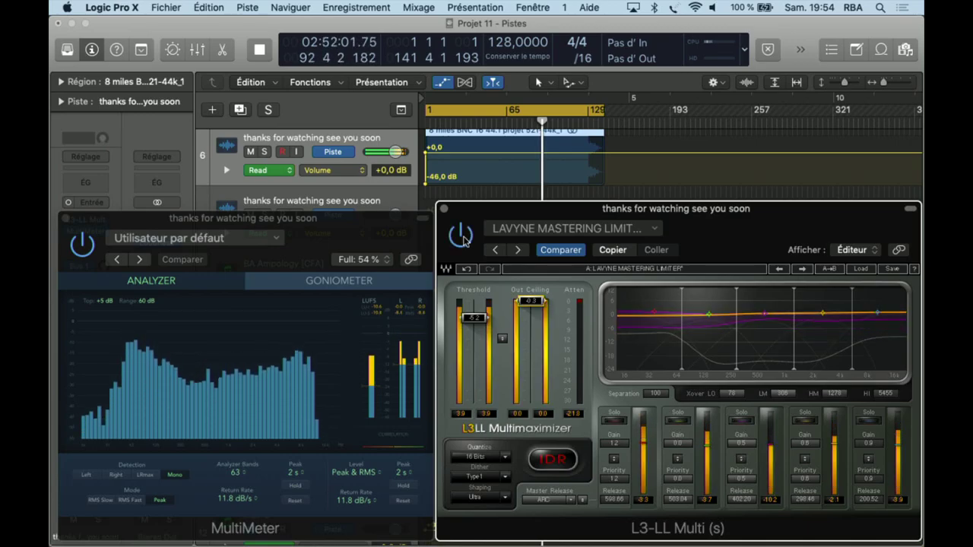
- Mute the track while soloing the third L3-LL band, and unmute it to hear that band alone
{"action": "left_click", "coordinate": [251, 152]}
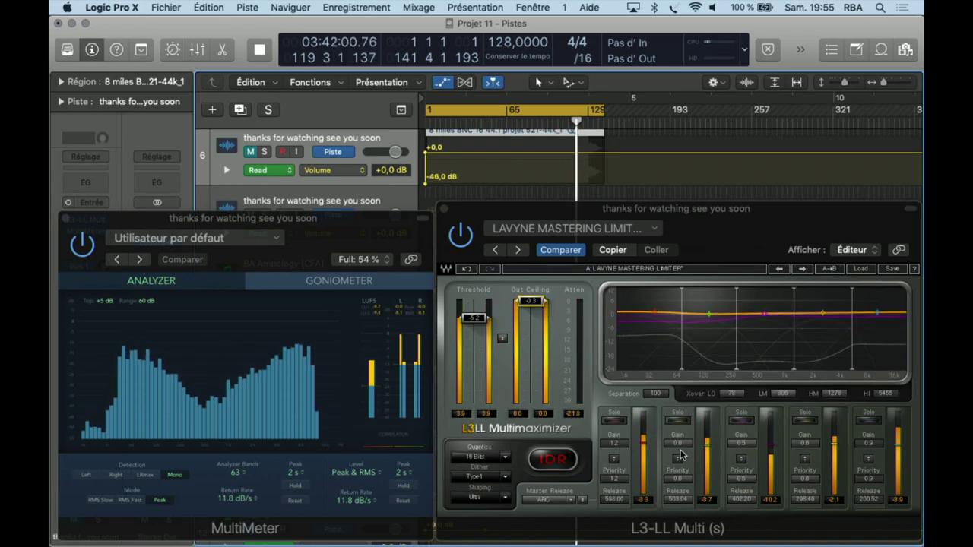
{"action": "left_click", "coordinate": [743, 422]}
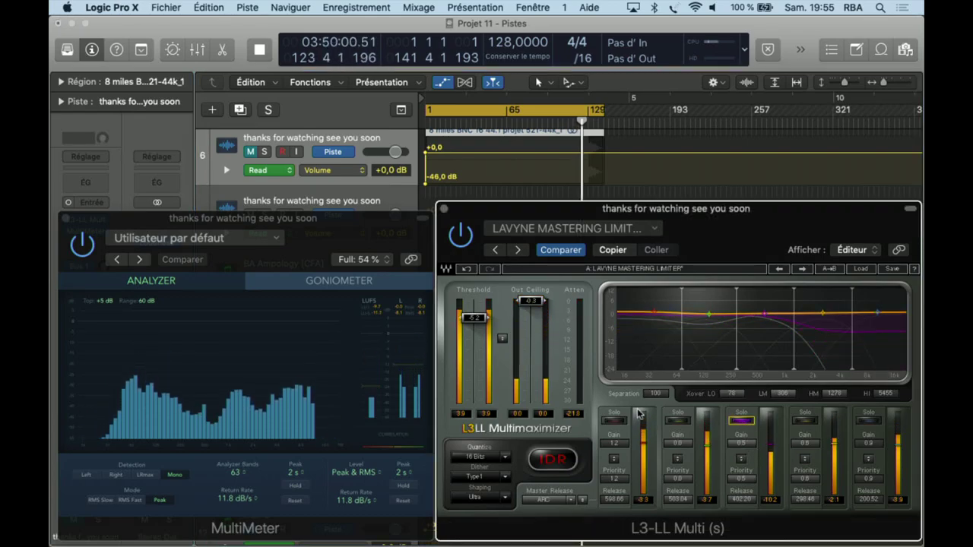
{"action": "left_click", "coordinate": [250, 151]}
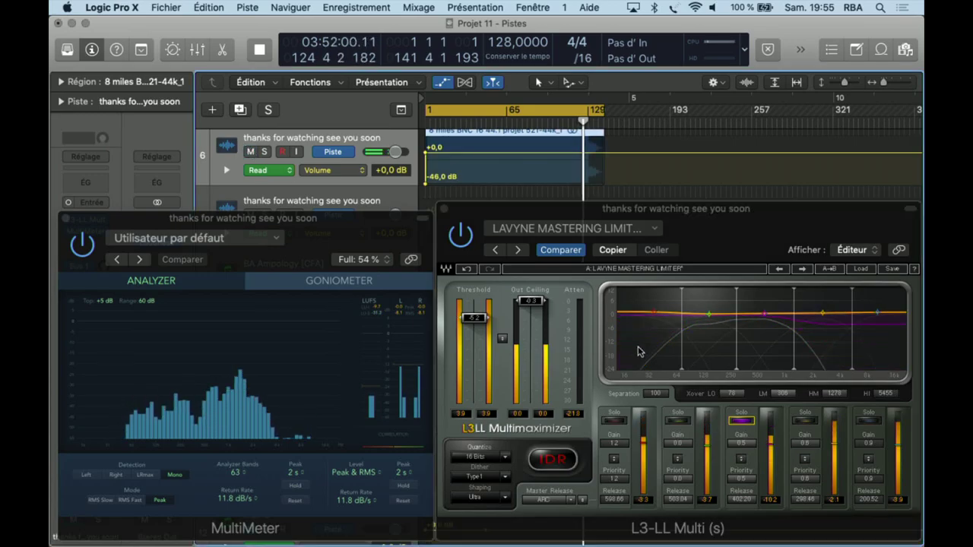
- Audition the first and second L3-LL bands in solo alongside the third, and clear all band solos
{"action": "left_click", "coordinate": [612, 422]}
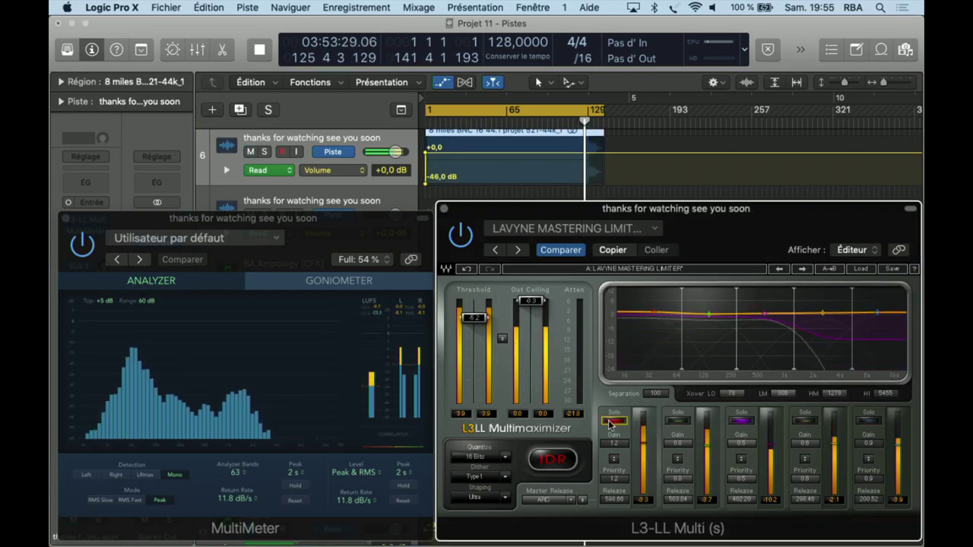
{"action": "left_click", "coordinate": [684, 420]}
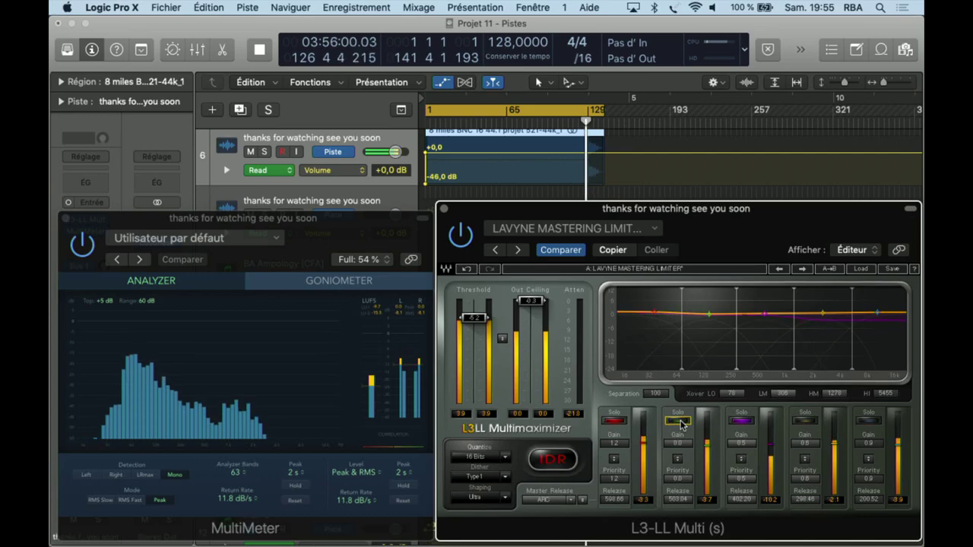
{"action": "left_click", "coordinate": [613, 421]}
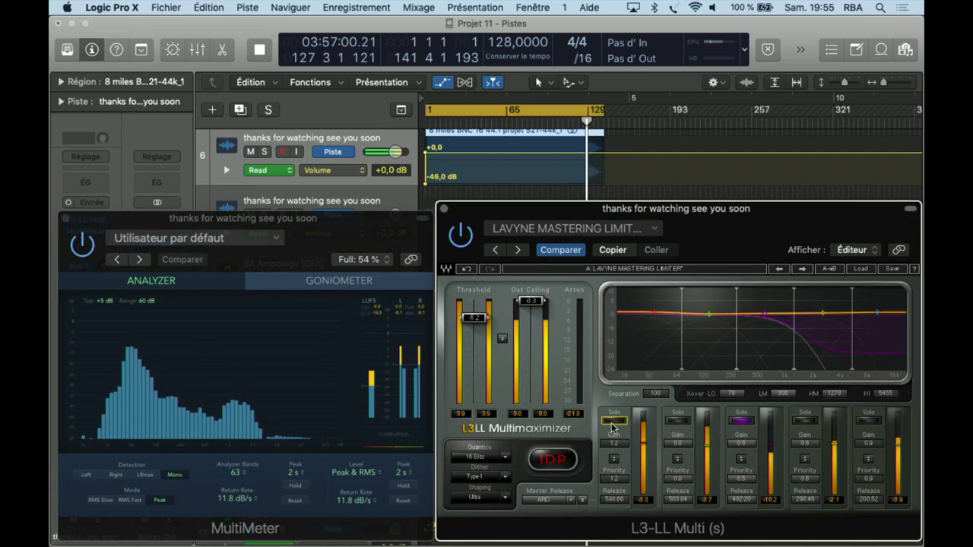
{"action": "left_click", "coordinate": [748, 422]}
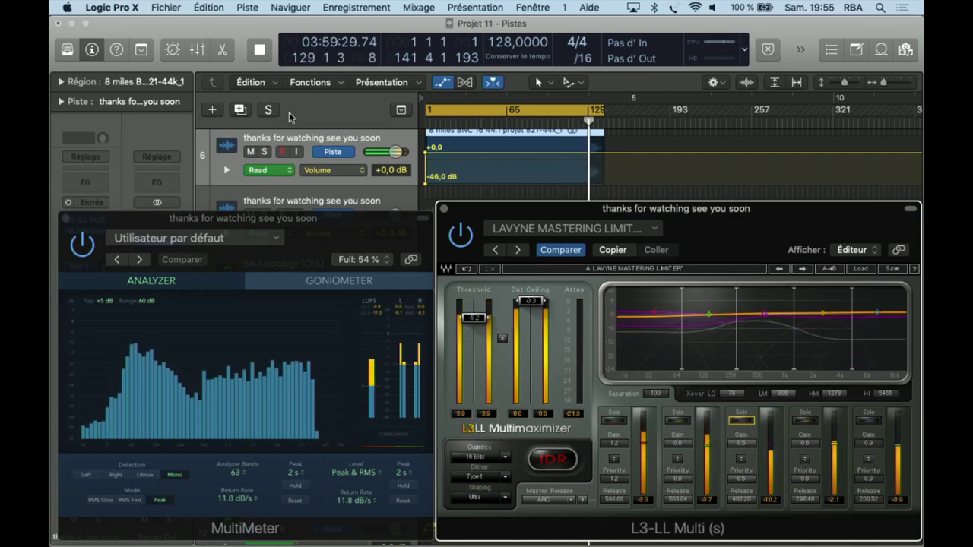
- Mute the track and make the L3-LL Multimaximizer window active
{"action": "left_click", "coordinate": [250, 151]}
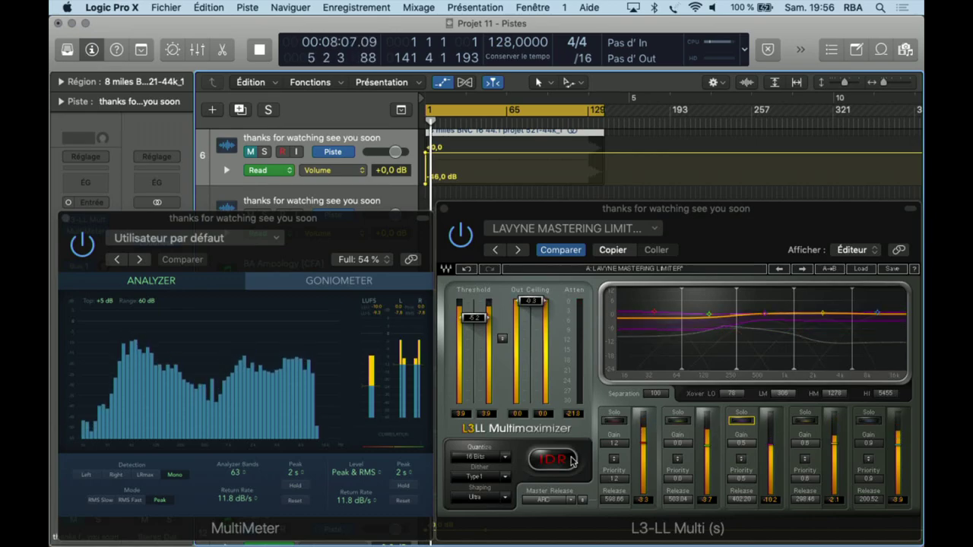
{"action": "left_click", "coordinate": [701, 401]}
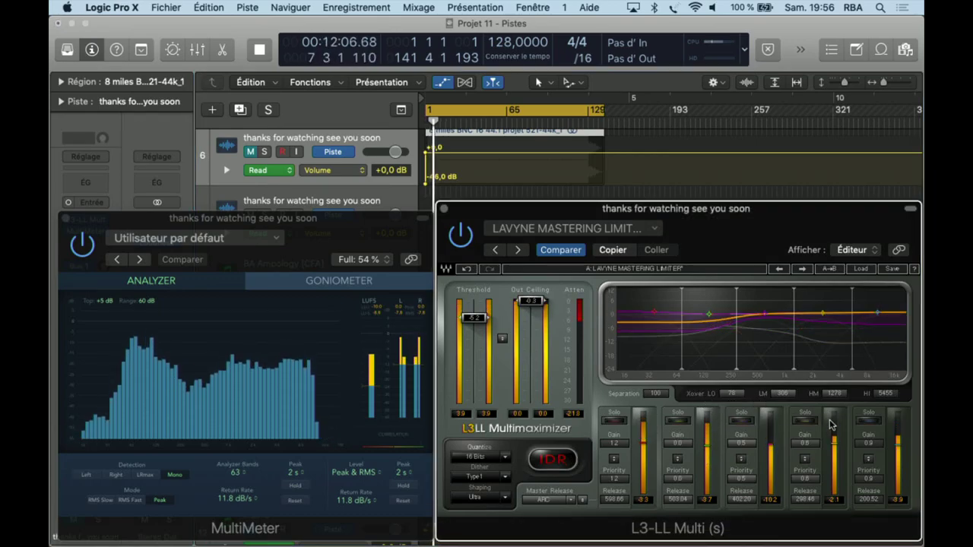